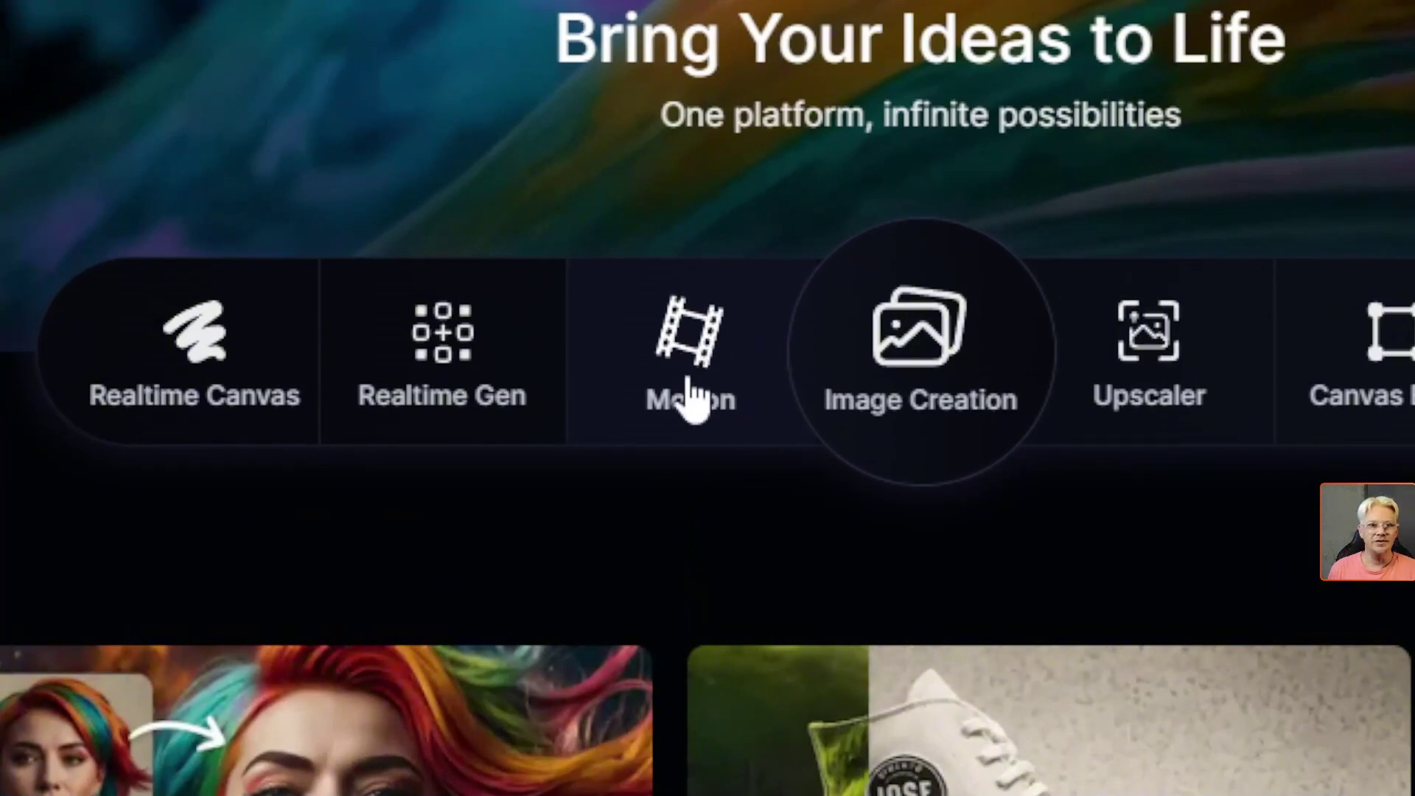
# - Launch Motion from the home page, skip its intro, and bring up the Select an Image gallery
pyautogui.click(689, 398)
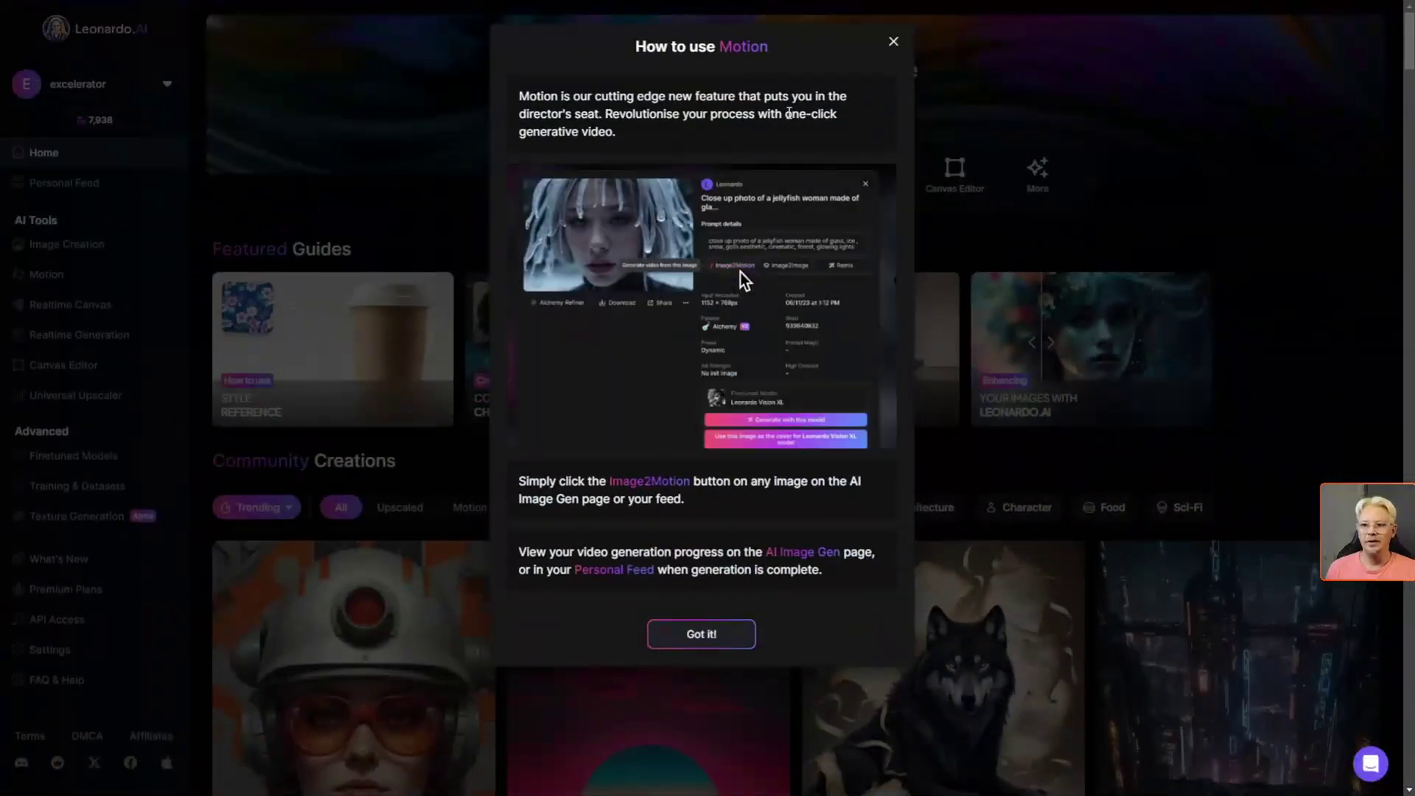
pyautogui.click(701, 634)
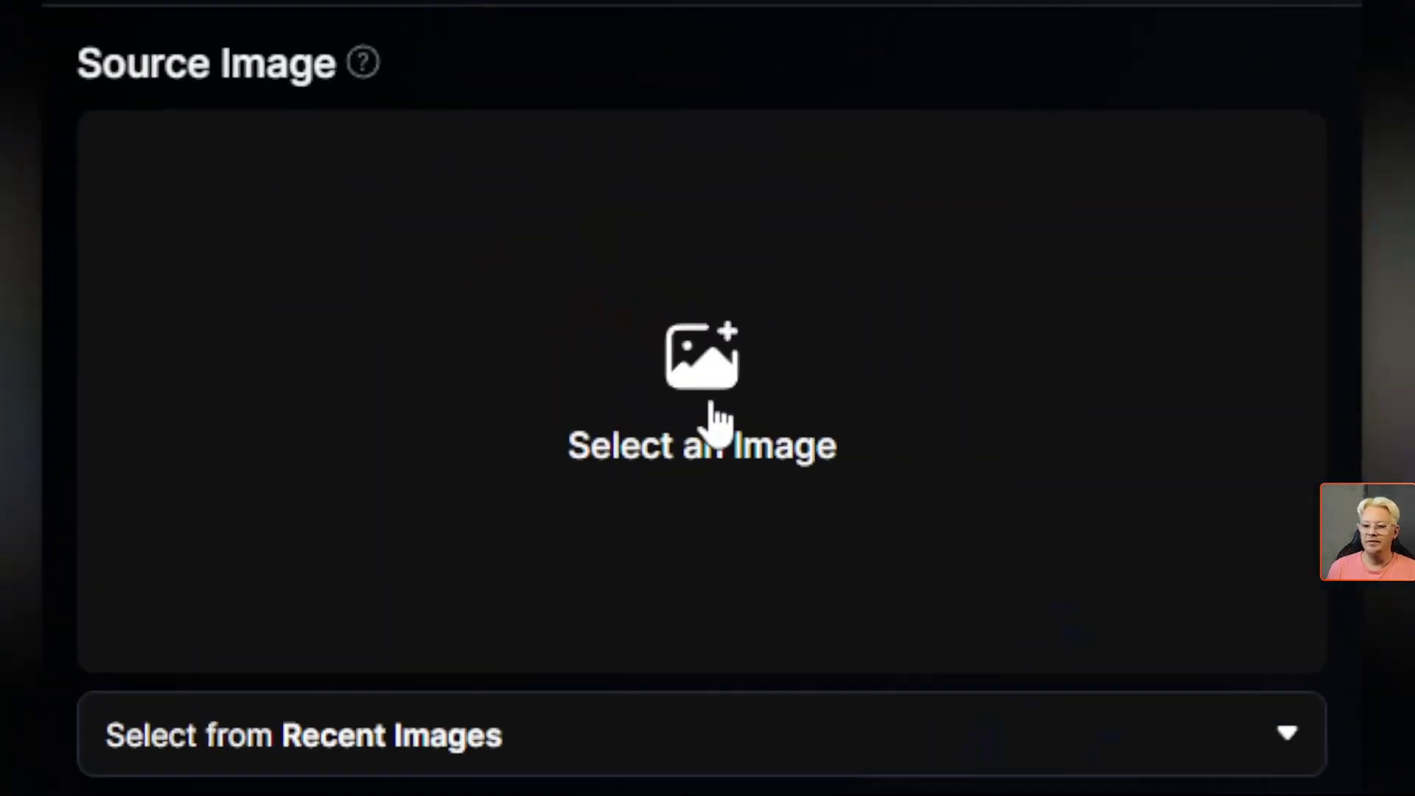
pyautogui.click(725, 360)
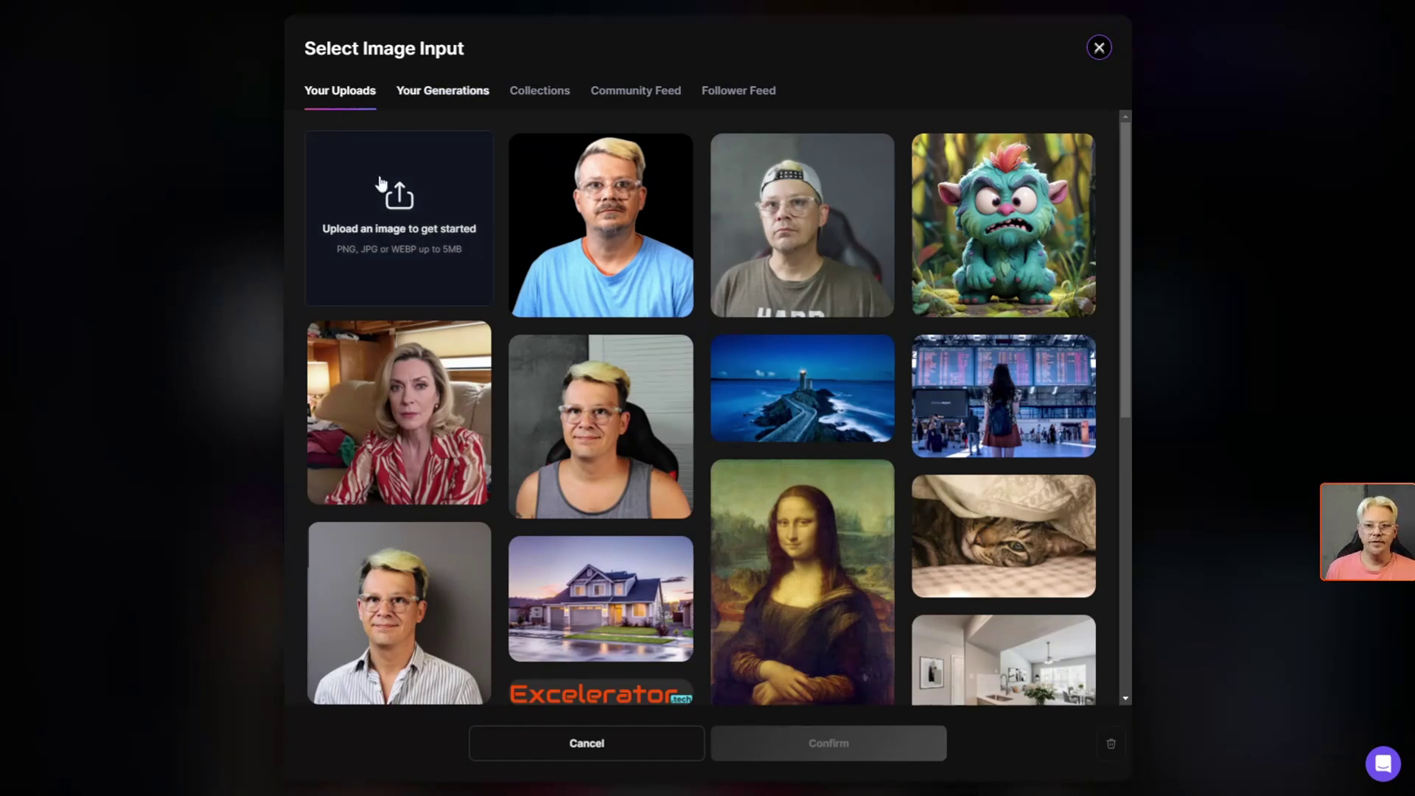
# - Choose the red tractor plowing a field from Your Generations as the Motion source image
pyautogui.click(465, 99)
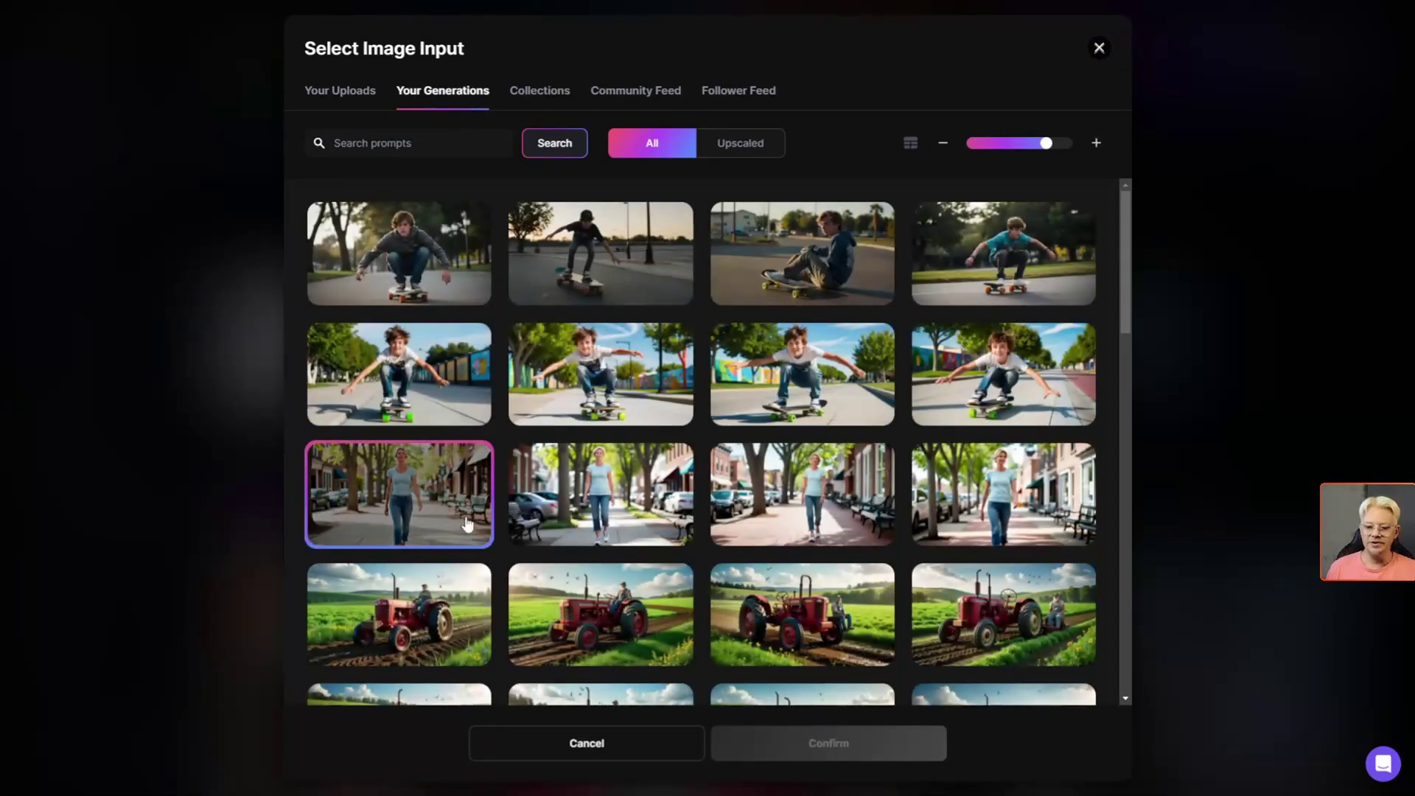
pyautogui.click(420, 607)
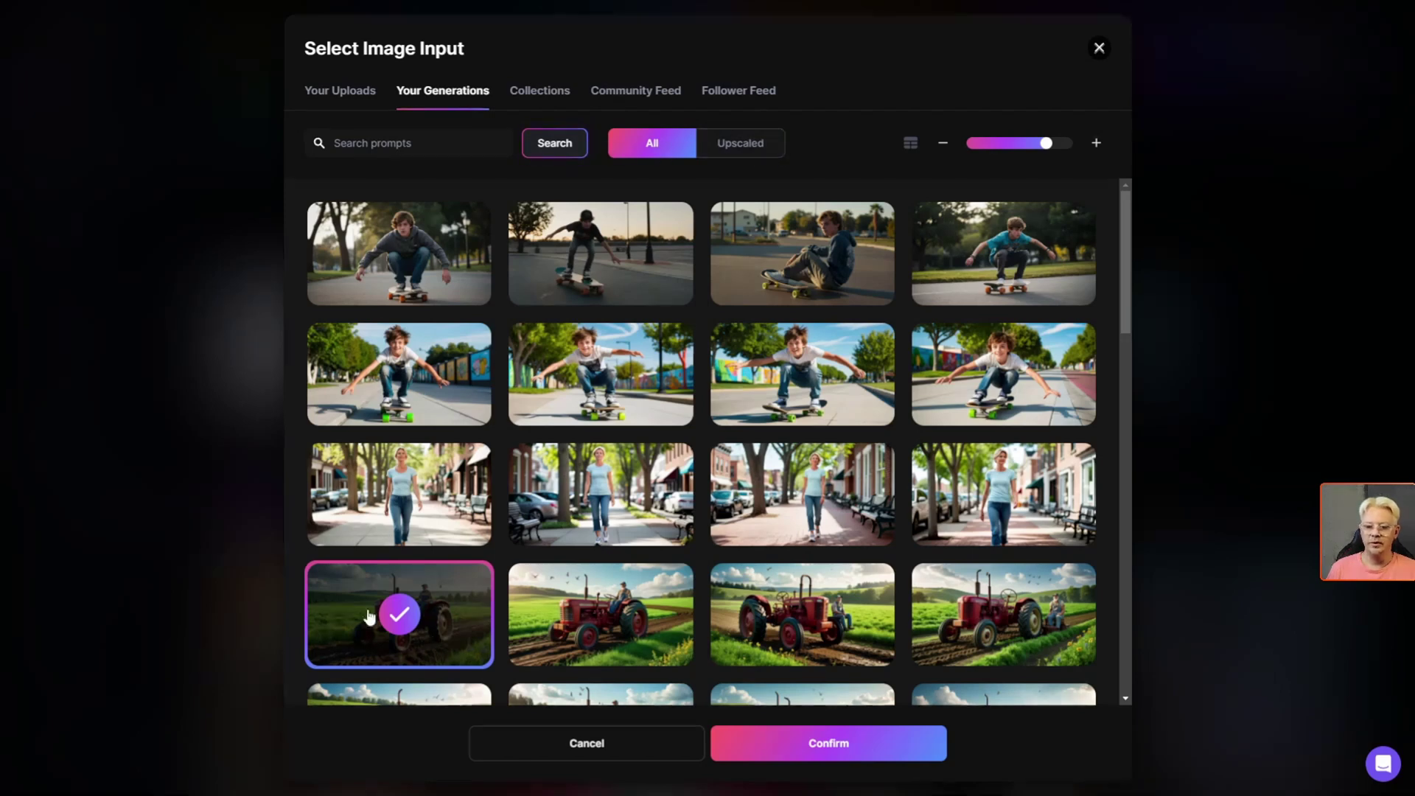
pyautogui.click(845, 746)
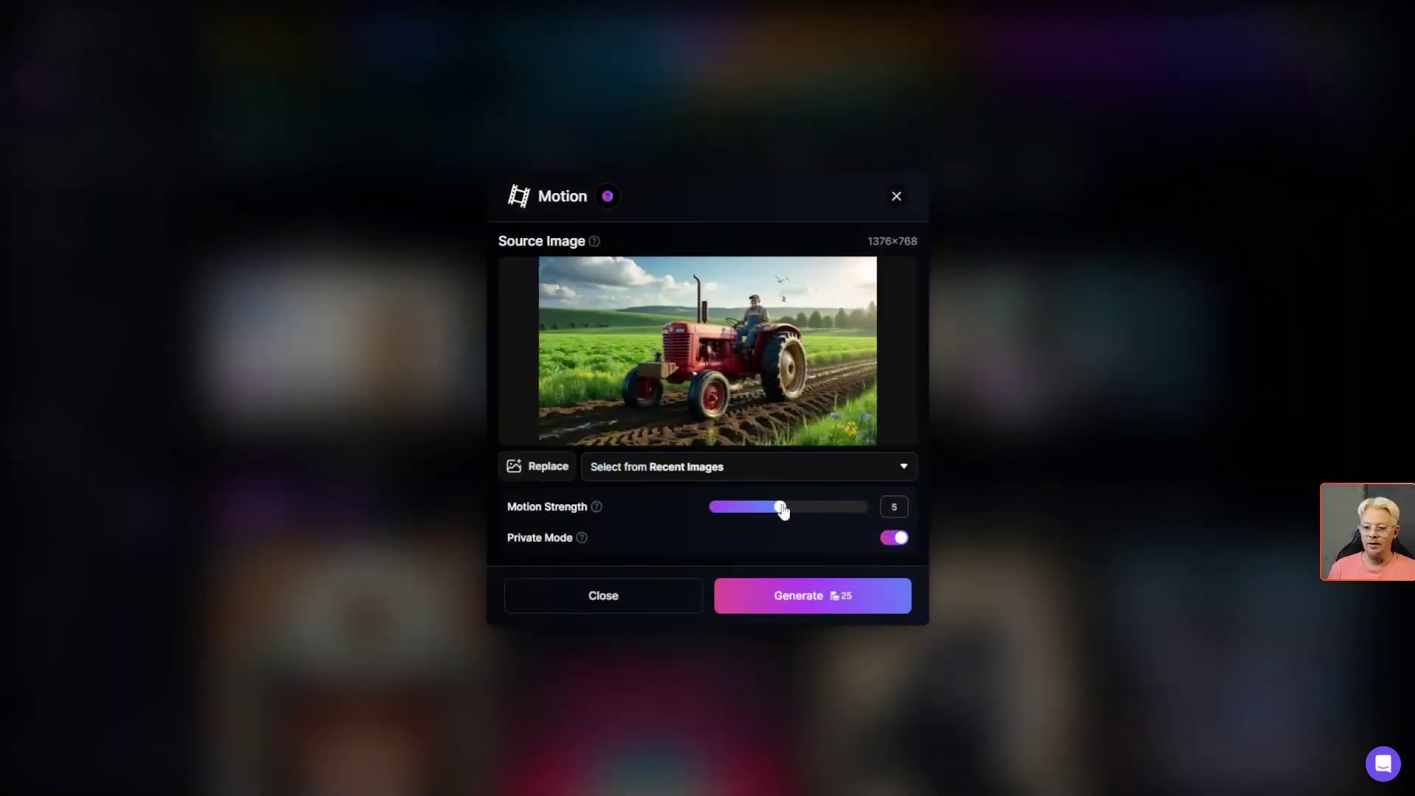
# - Nudge the Motion Strength slider and generate the tractor motion video
pyautogui.moveTo(782, 510)
pyautogui.mouseDown()
pyautogui.moveTo(688, 508)
pyautogui.moveTo(850, 509)
pyautogui.moveTo(785, 510)
pyautogui.mouseUp()
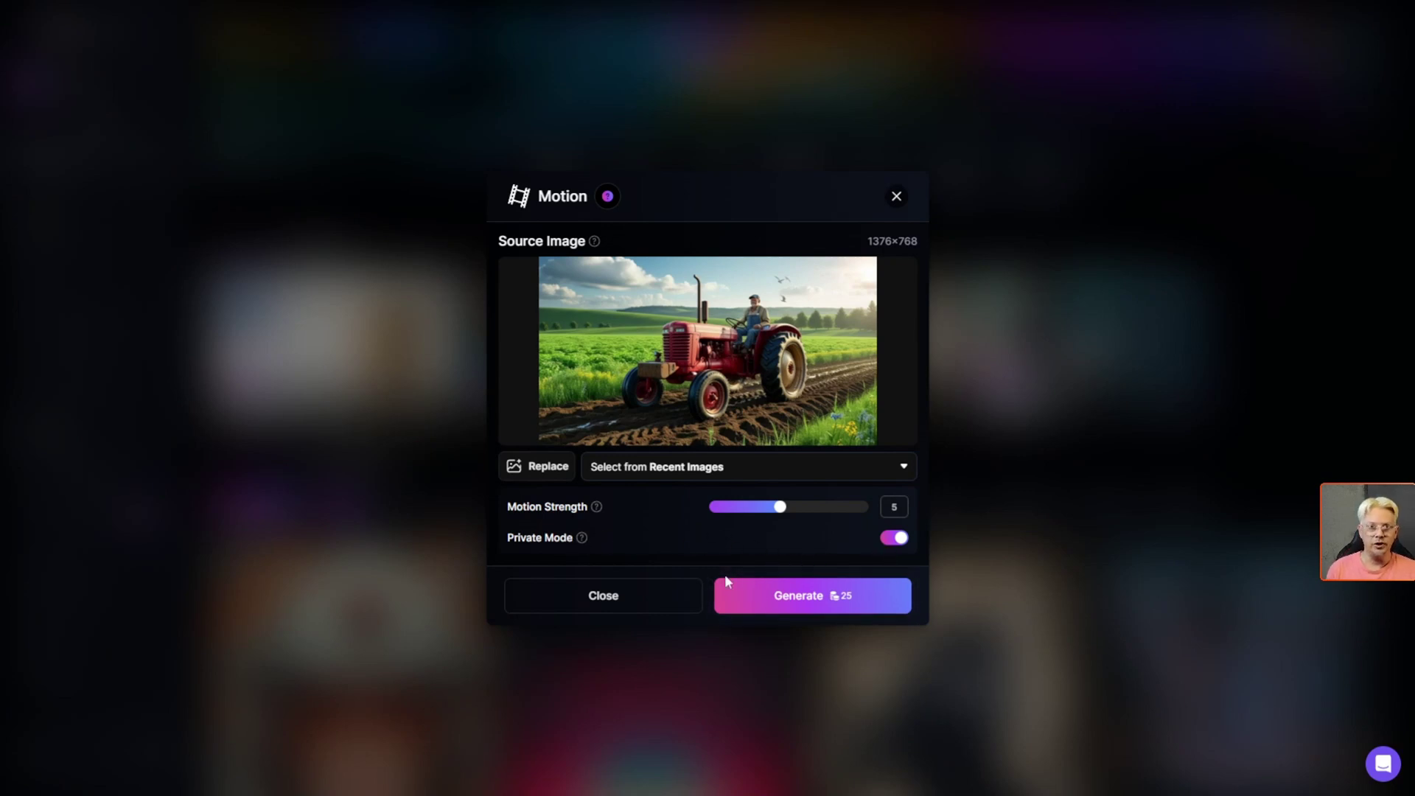
pyautogui.click(809, 599)
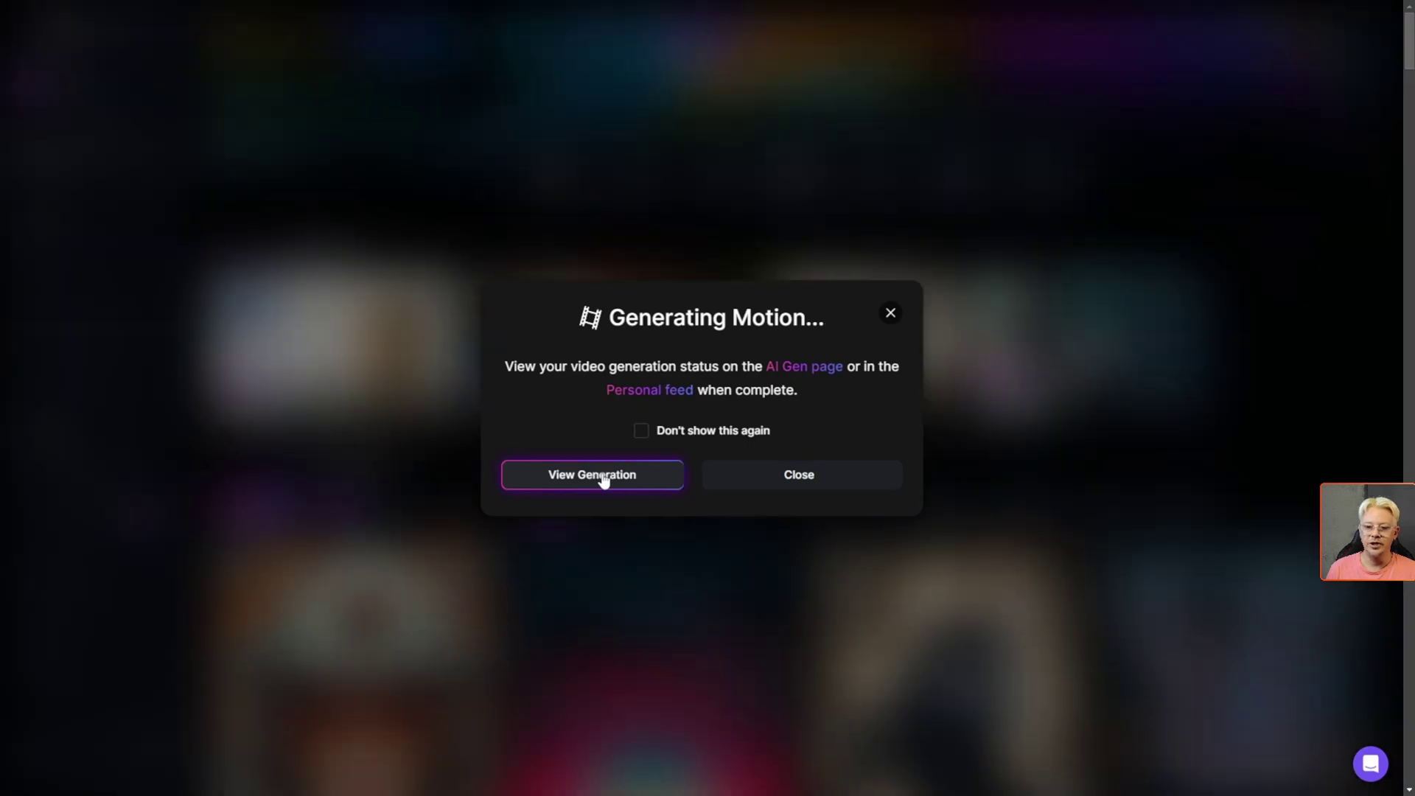
# - Watch the finished 4-second tractor clip full screen, then exit fullscreen back to the feed
pyautogui.click(603, 480)
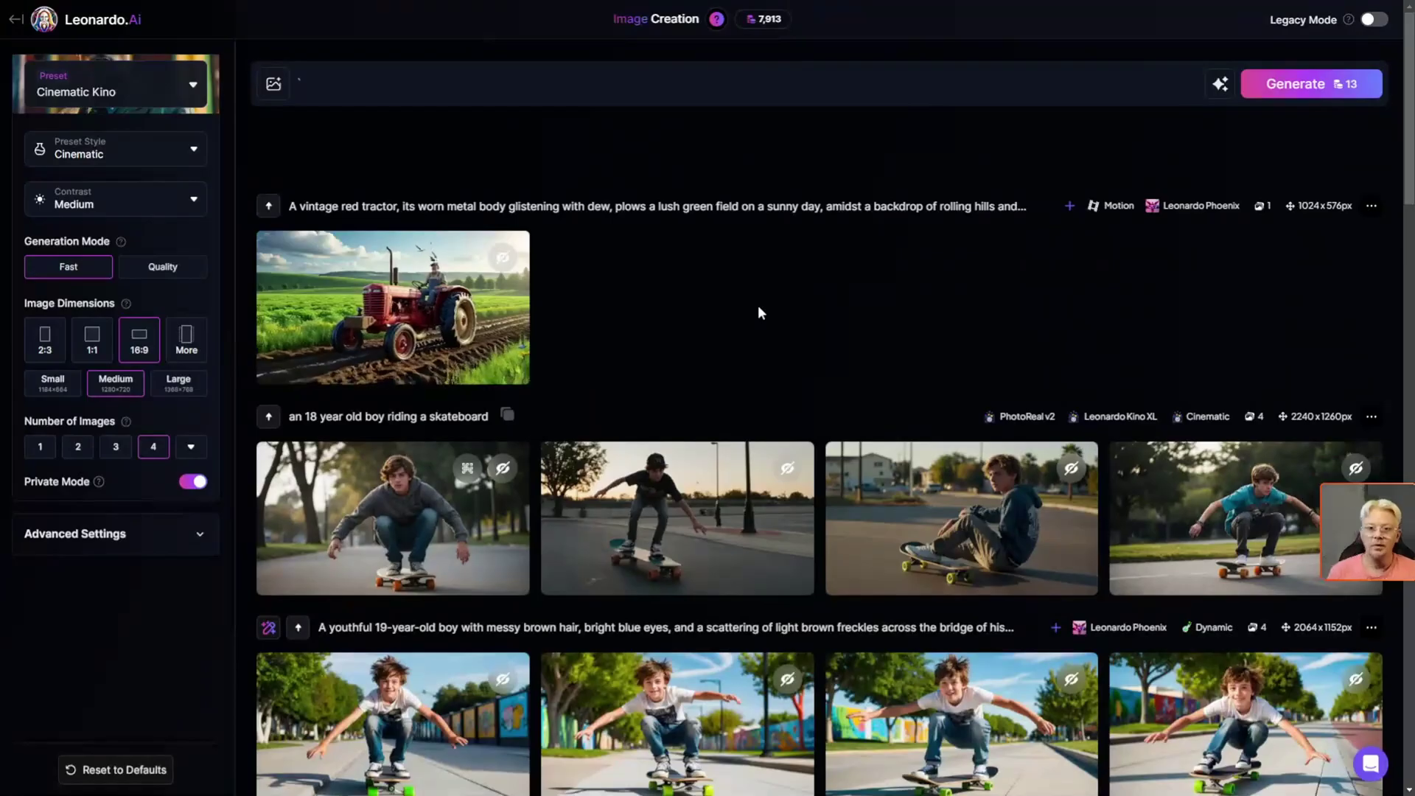
pyautogui.click(417, 302)
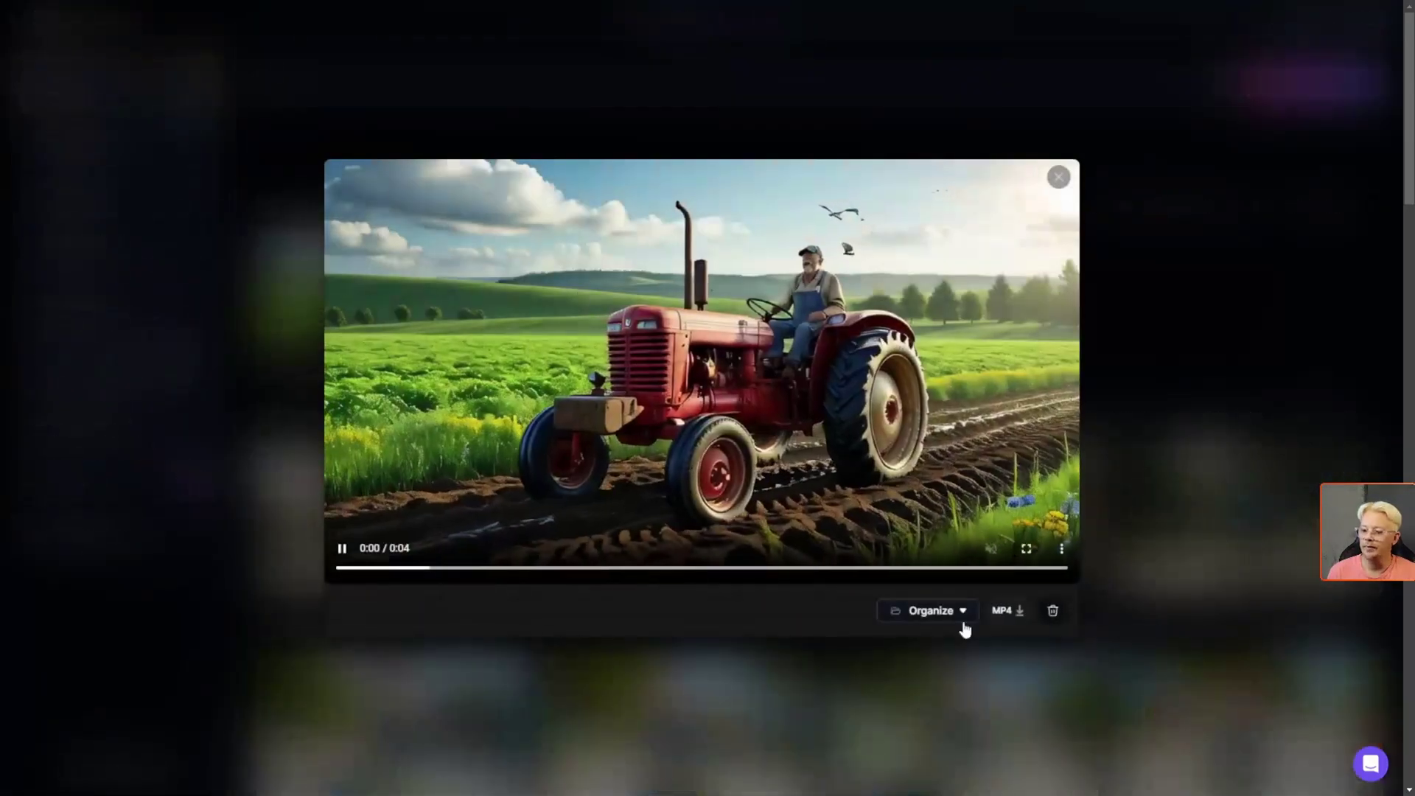
pyautogui.click(1028, 550)
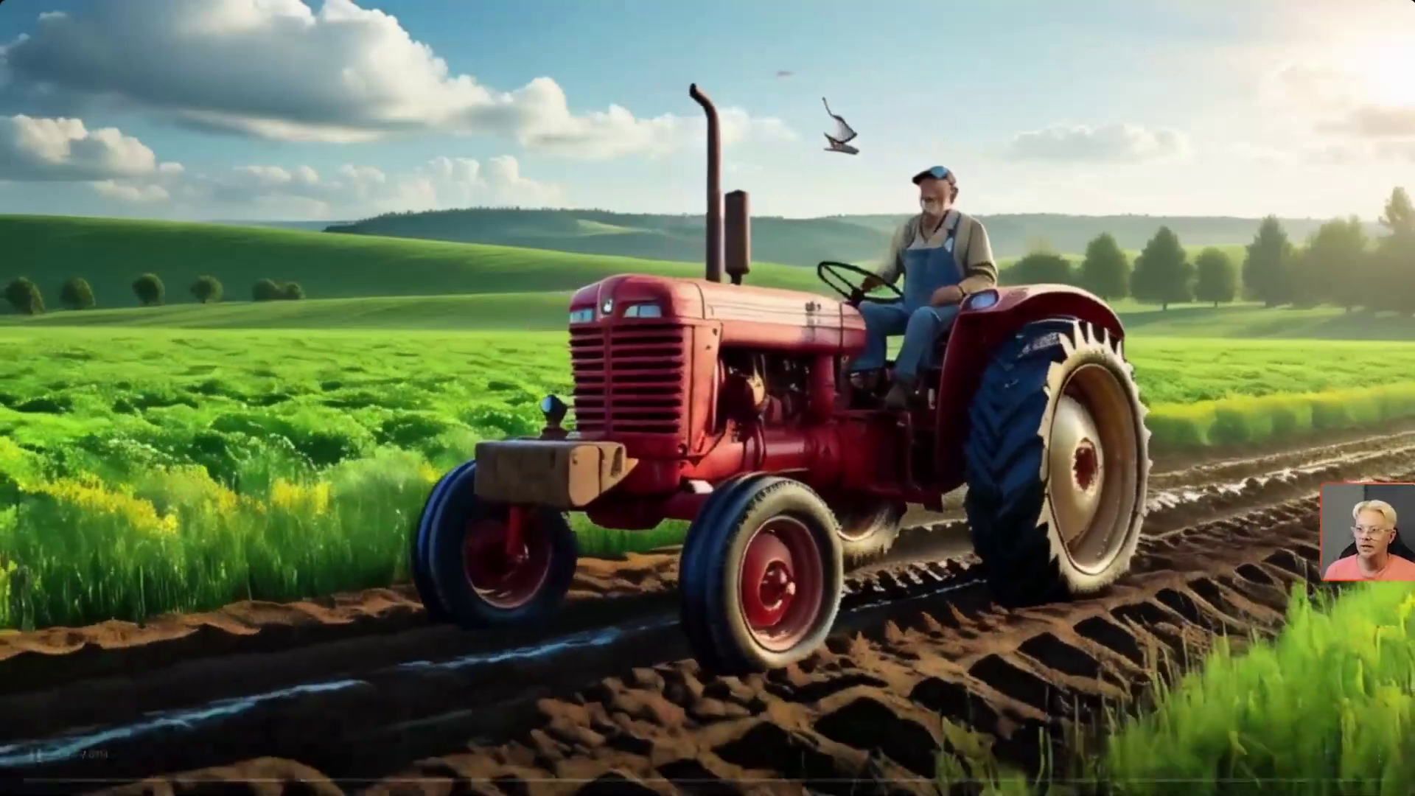
pyautogui.press('Escape')
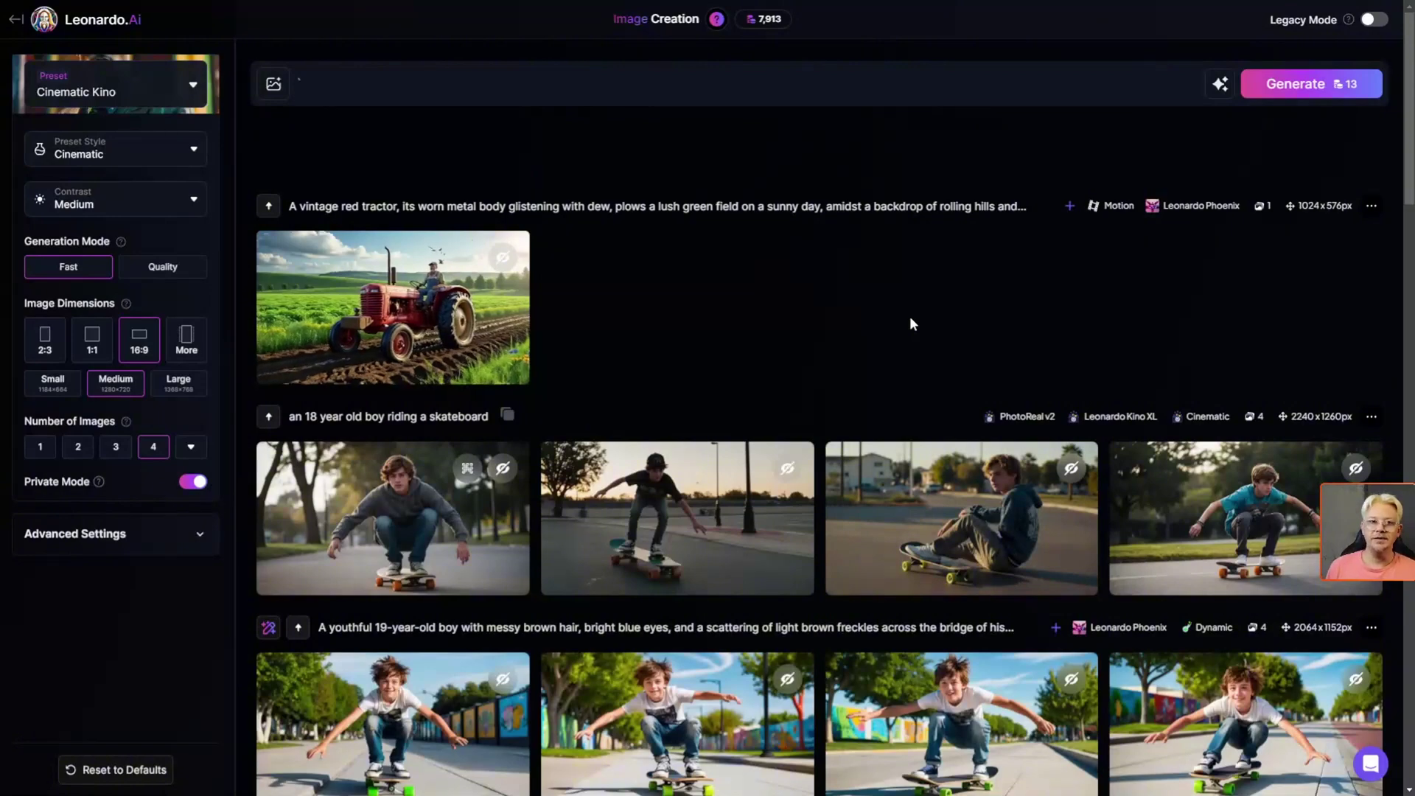
# - Generate a Motion video from the freckled boy skateboarding image in the feed
pyautogui.scroll(-5, 632, 571)
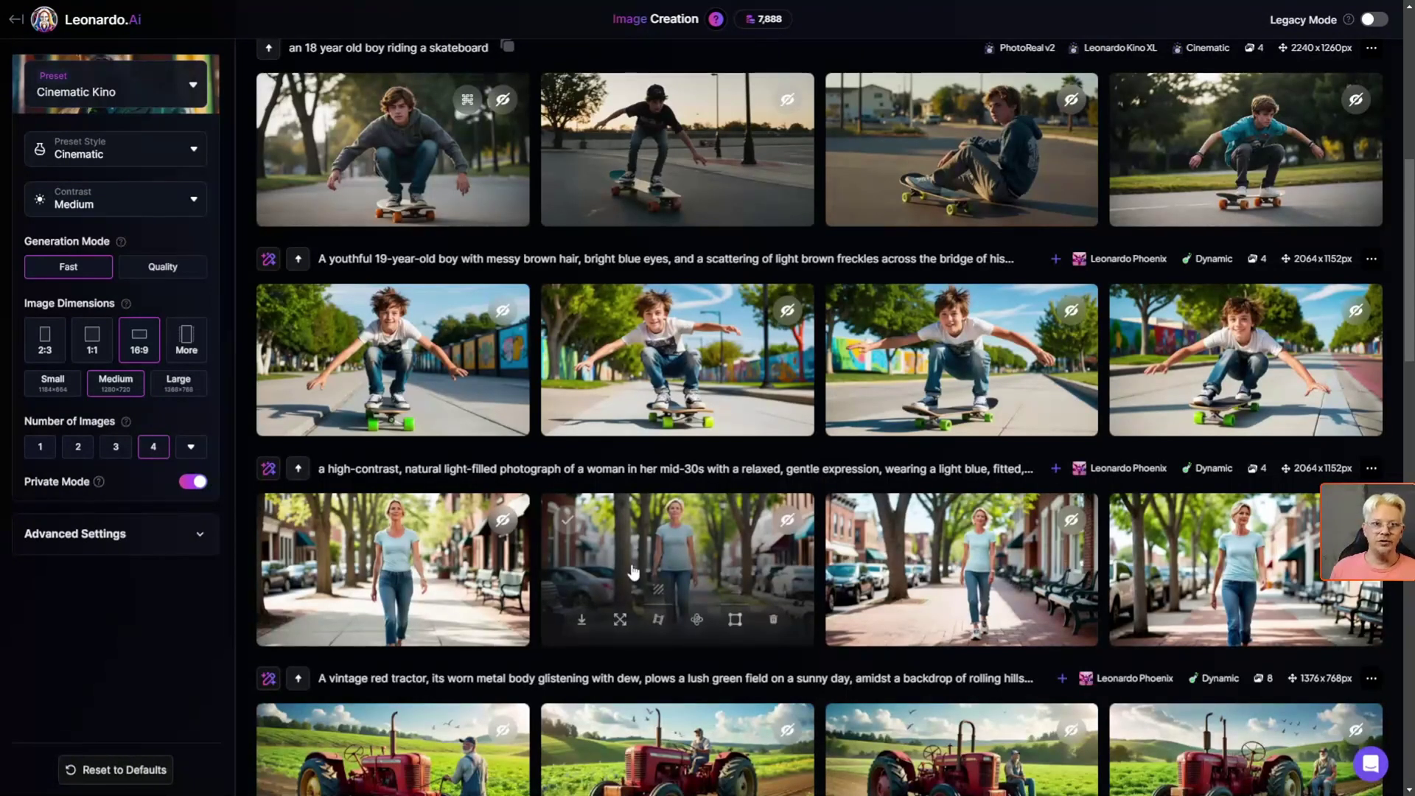
pyautogui.scroll(2, 632, 571)
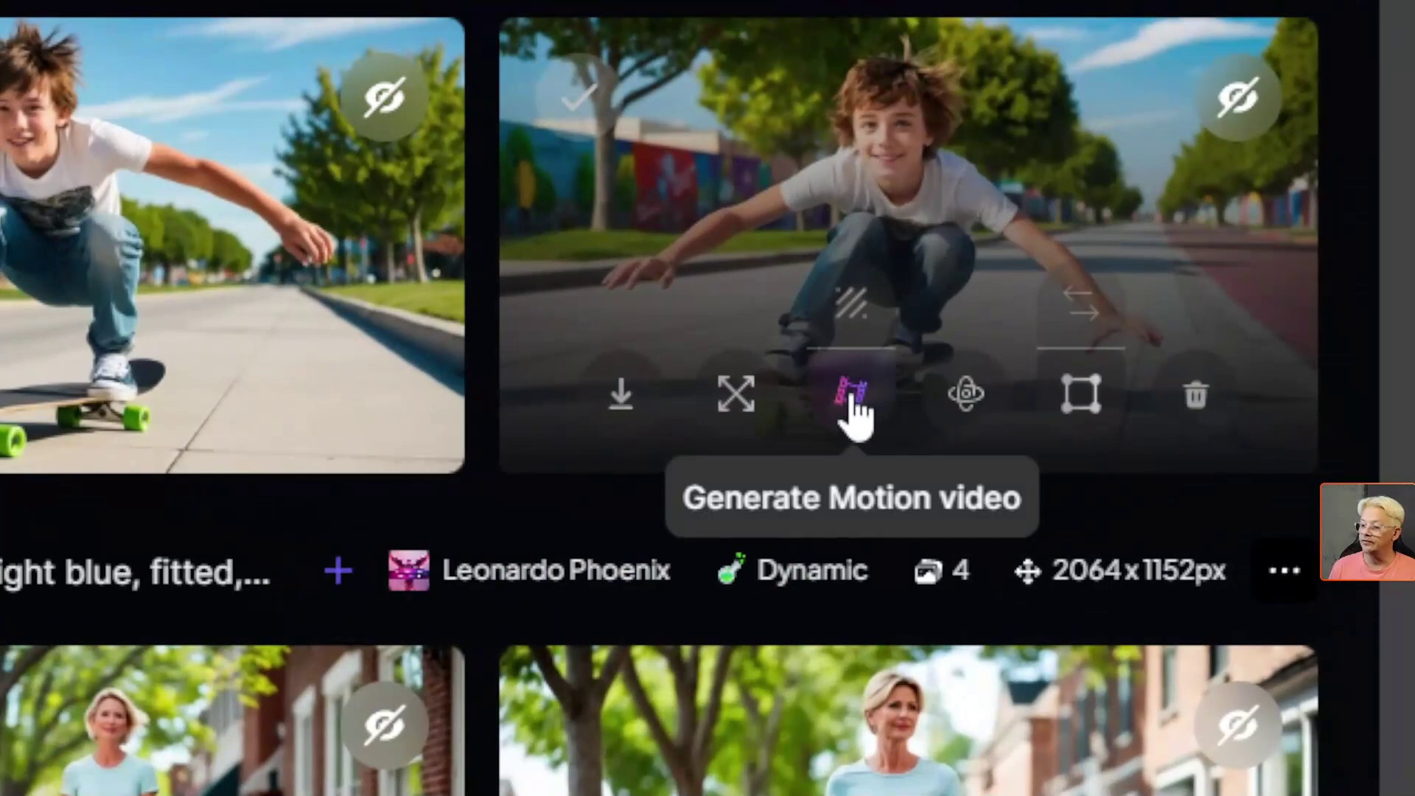
pyautogui.click(852, 404)
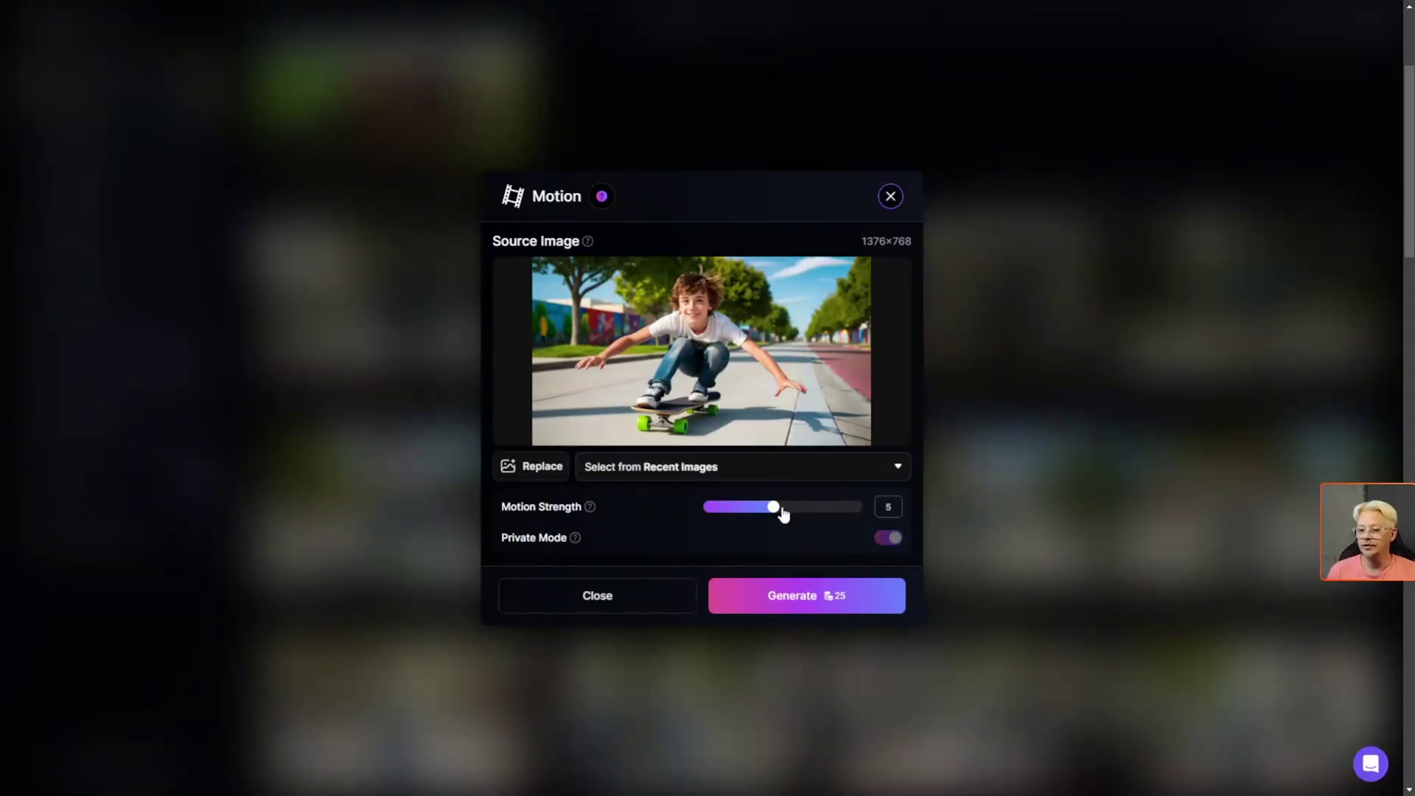
pyautogui.click(823, 598)
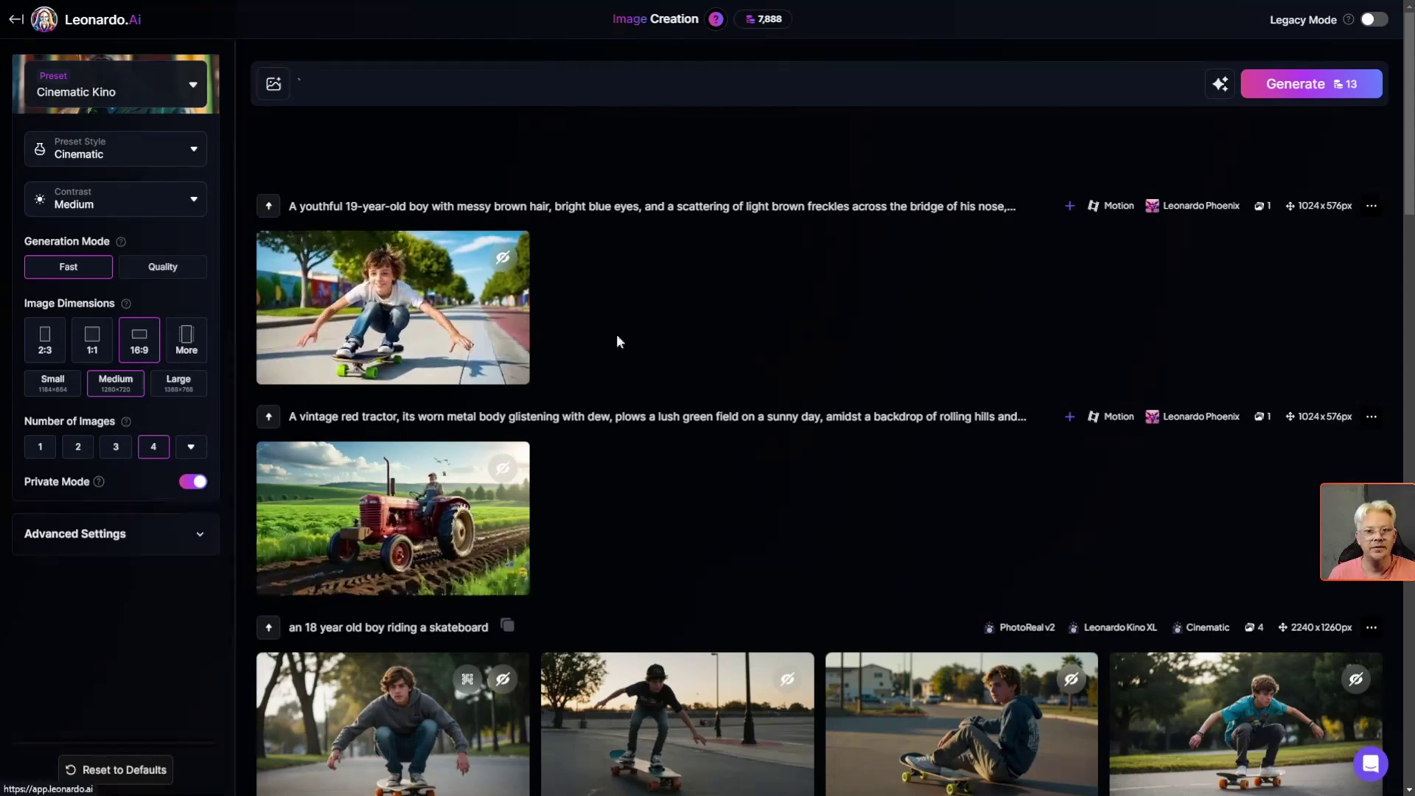
# - Go back to the home page and open Personal Feed from the sidebar
pyautogui.click(16, 20)
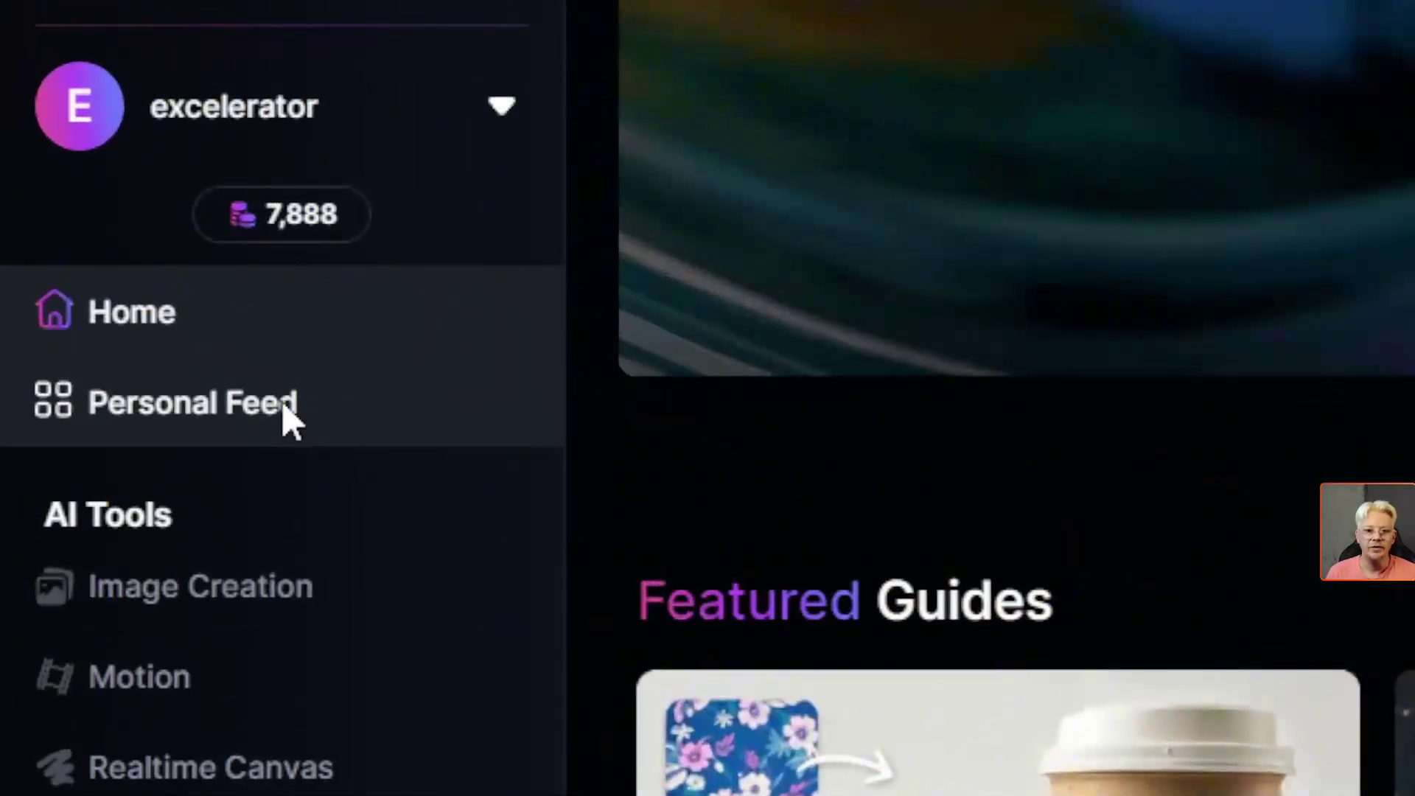
pyautogui.click(286, 412)
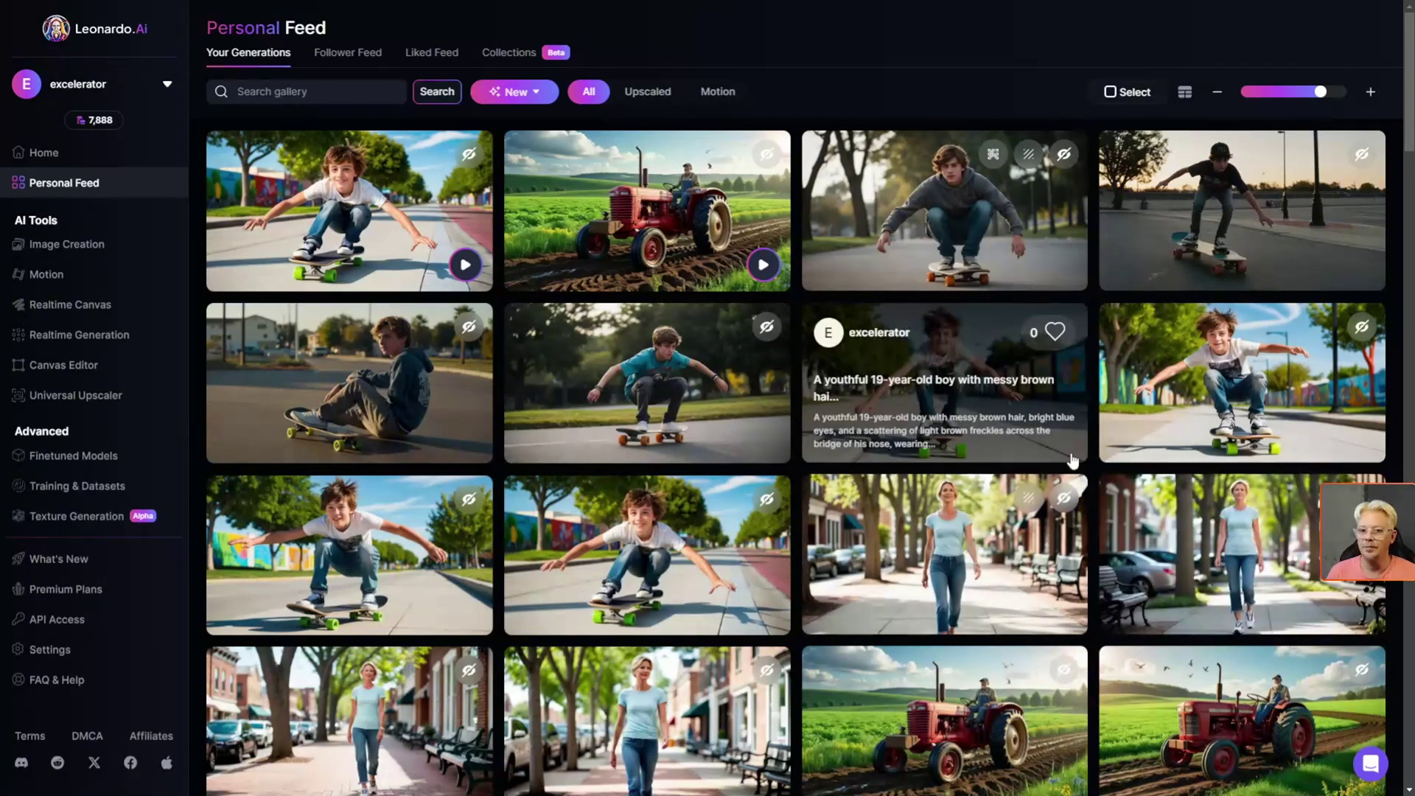
# - Generate a motion video from the walking-woman photo, then view that photo full size and close it
pyautogui.click(1274, 551)
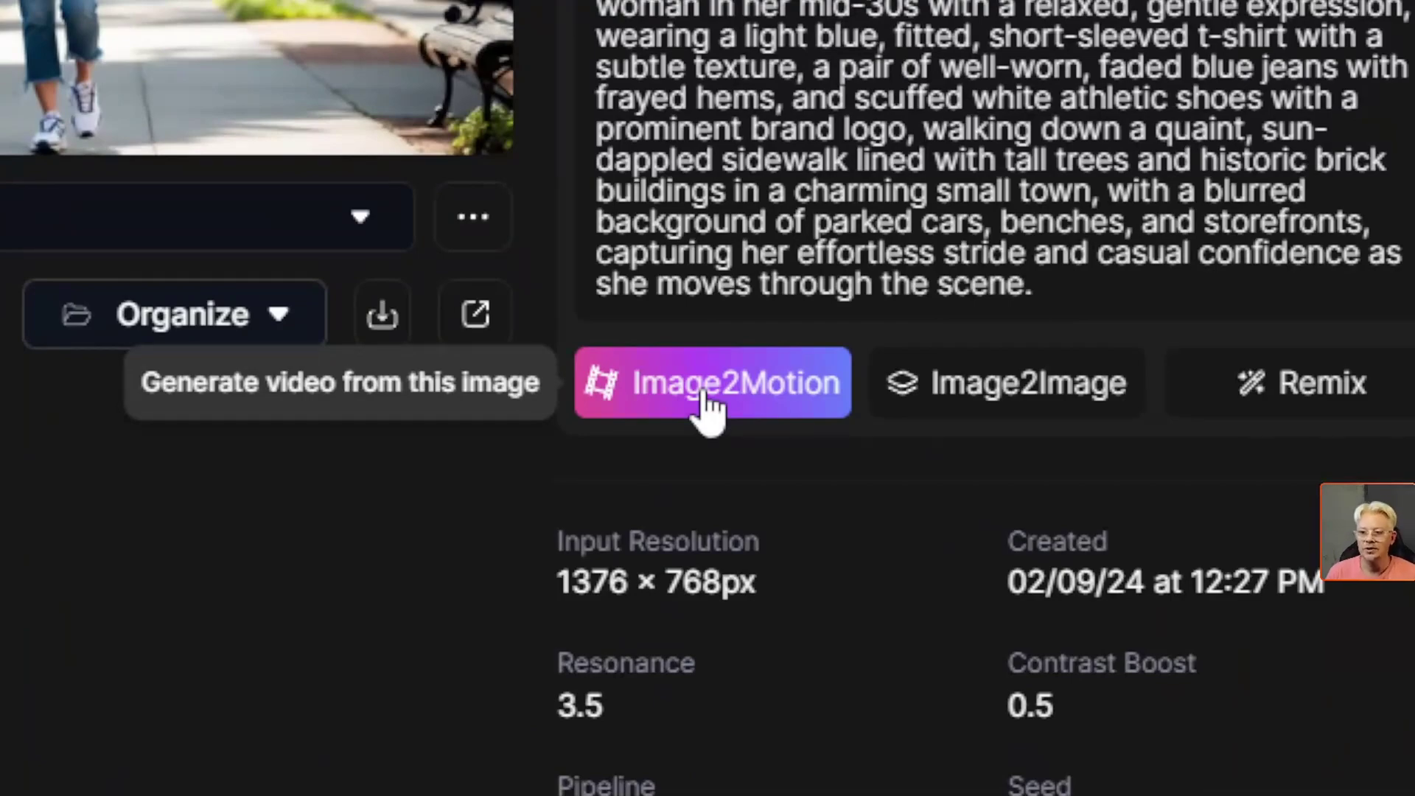
pyautogui.click(704, 404)
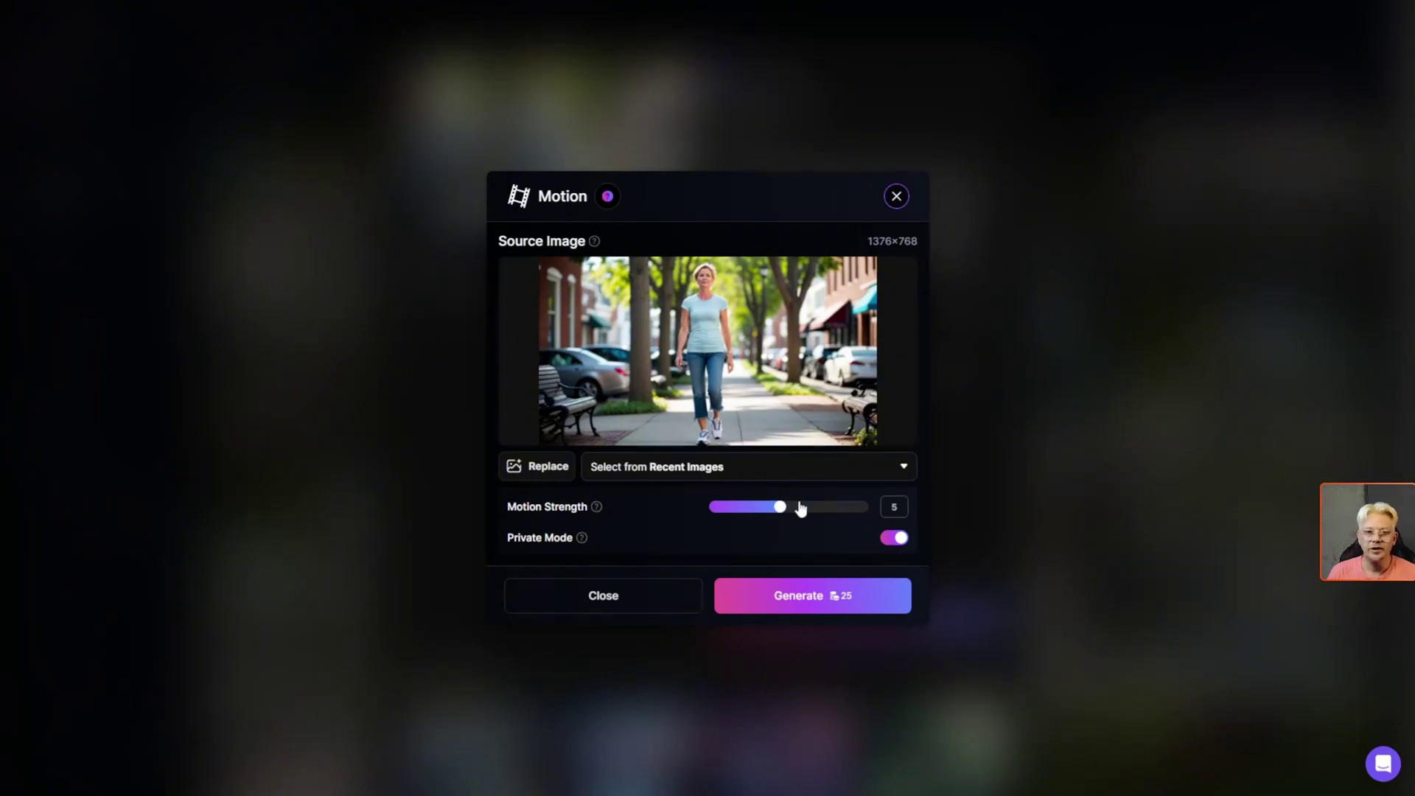
pyautogui.click(775, 599)
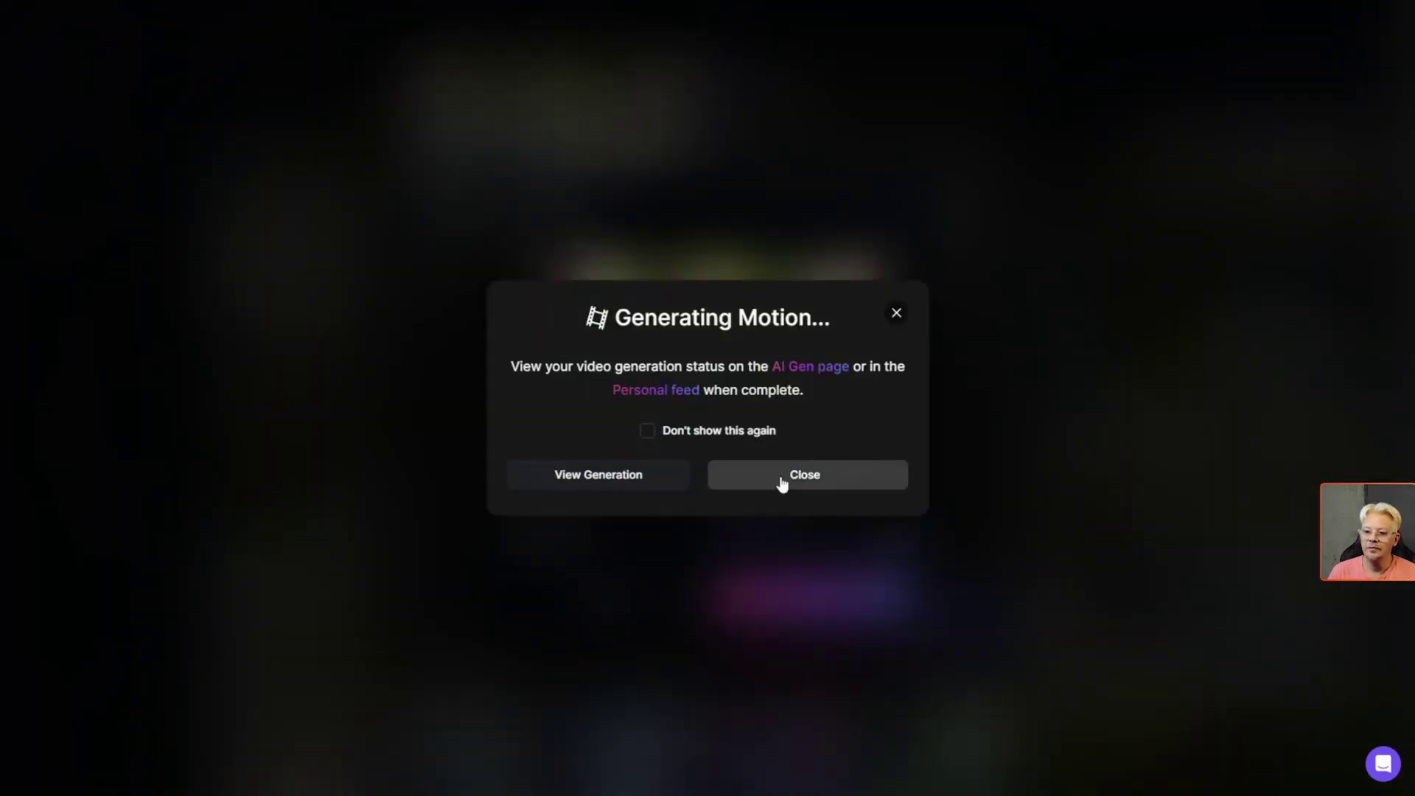
pyautogui.click(783, 484)
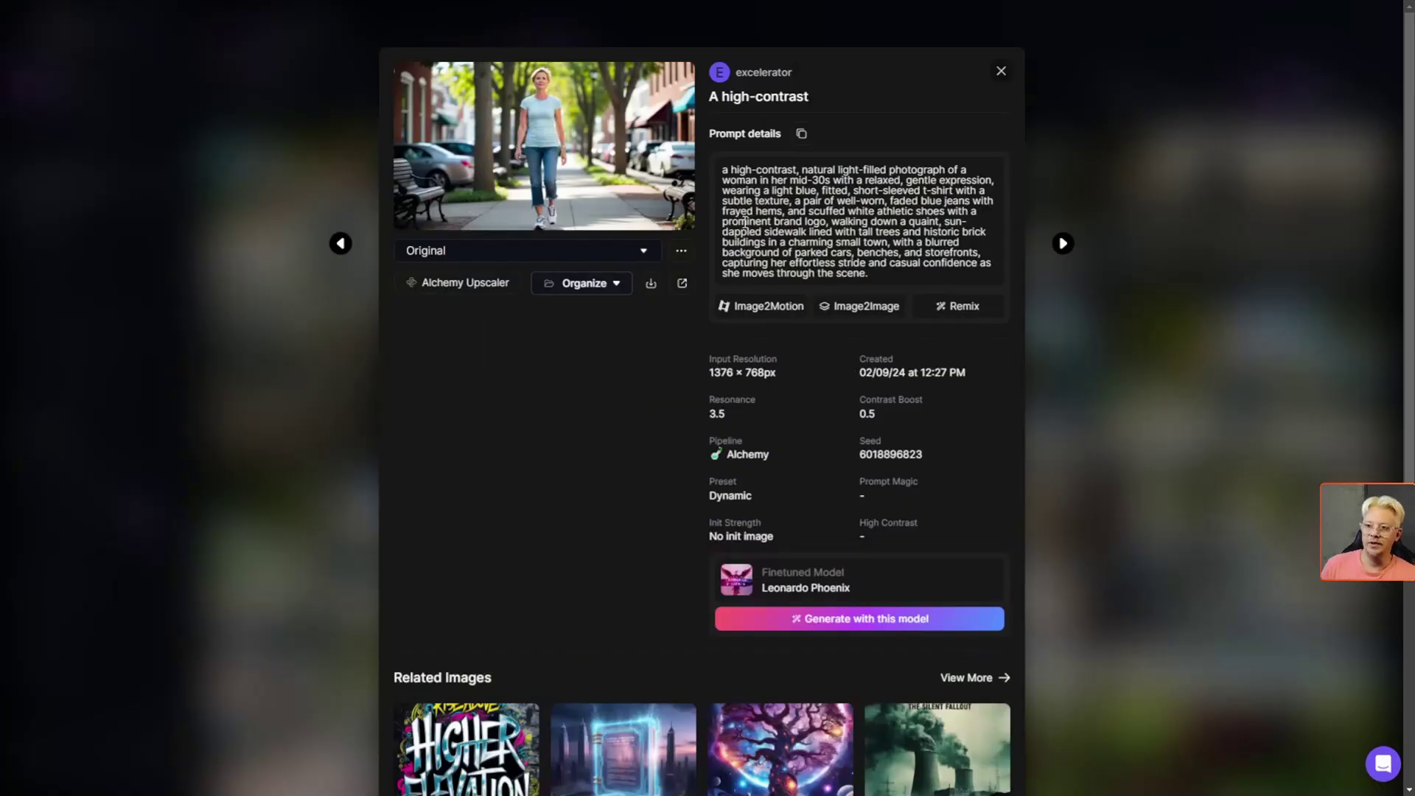
pyautogui.click(684, 161)
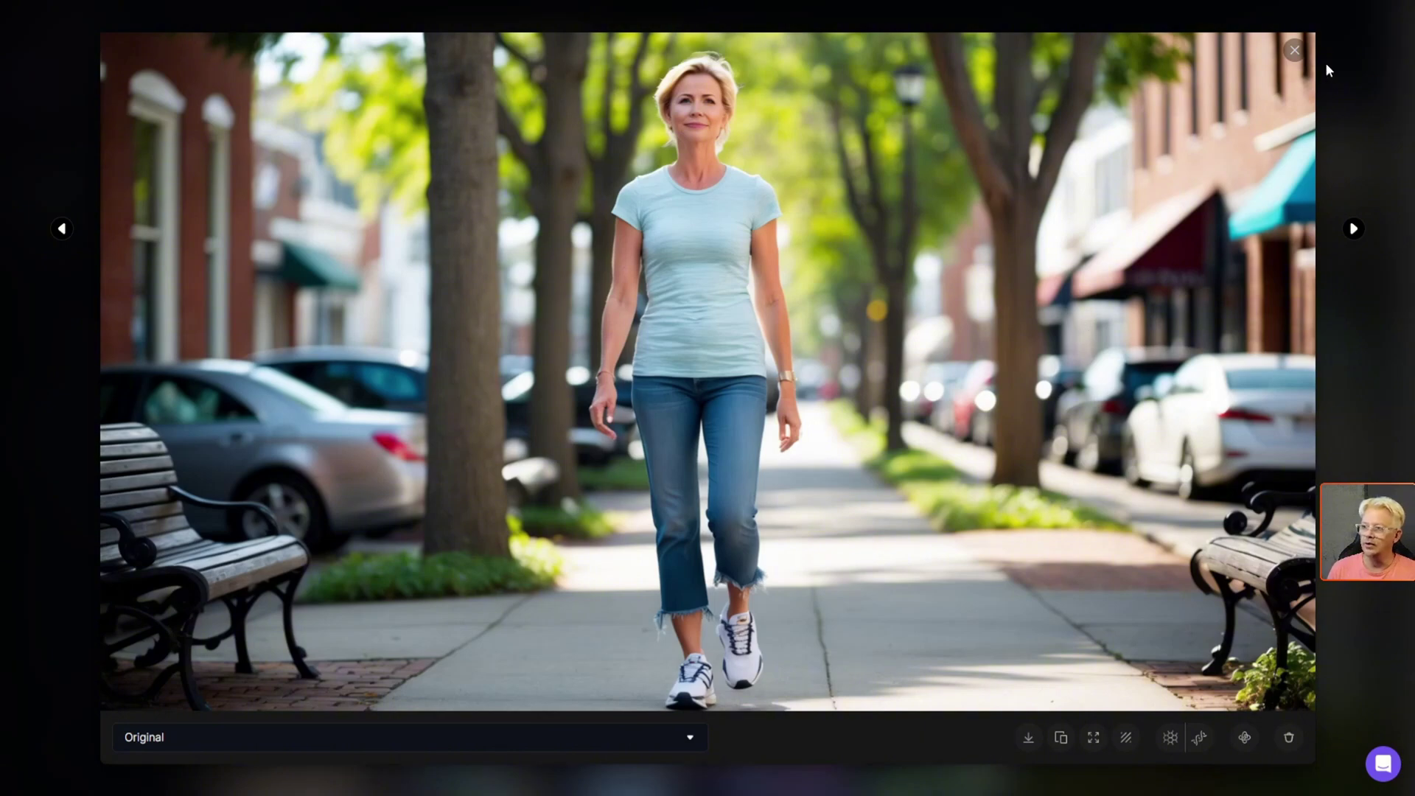
pyautogui.click(1297, 51)
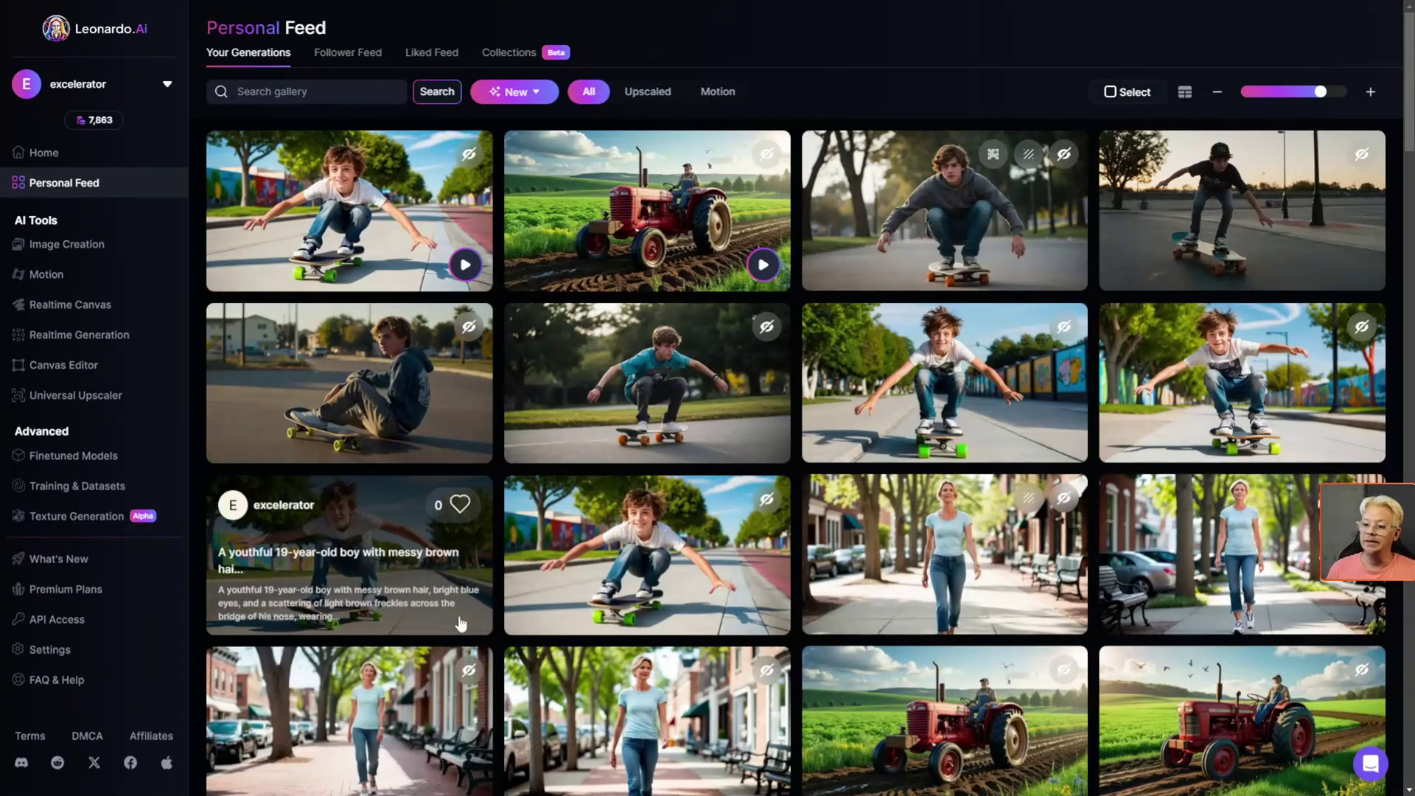
# - Generate a motion video from the 18-year-old skateboarding boy image at motion strength 10 via Image2Motion
pyautogui.click(647, 383)
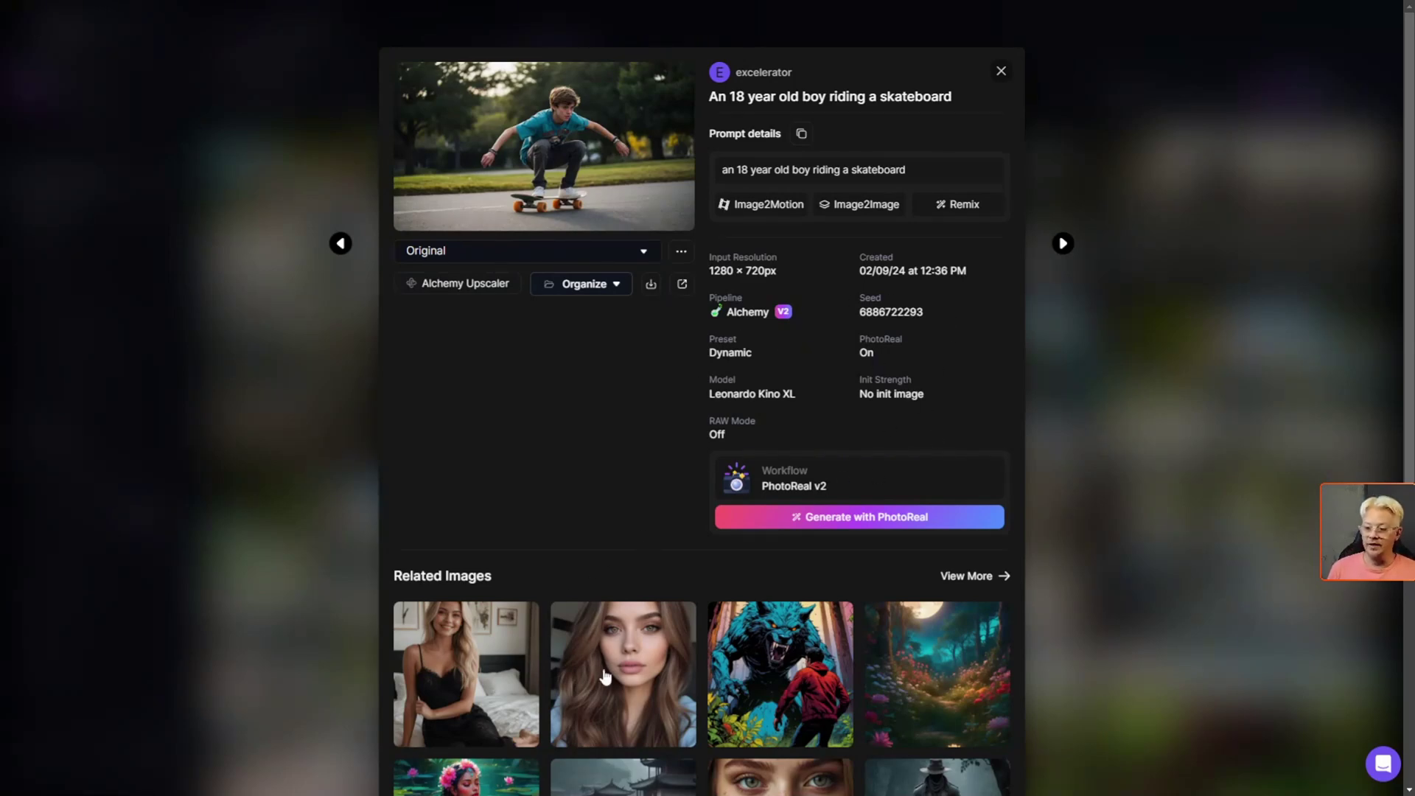
pyautogui.scroll(-3, 601, 673)
pyautogui.scroll(-1, 590, 619)
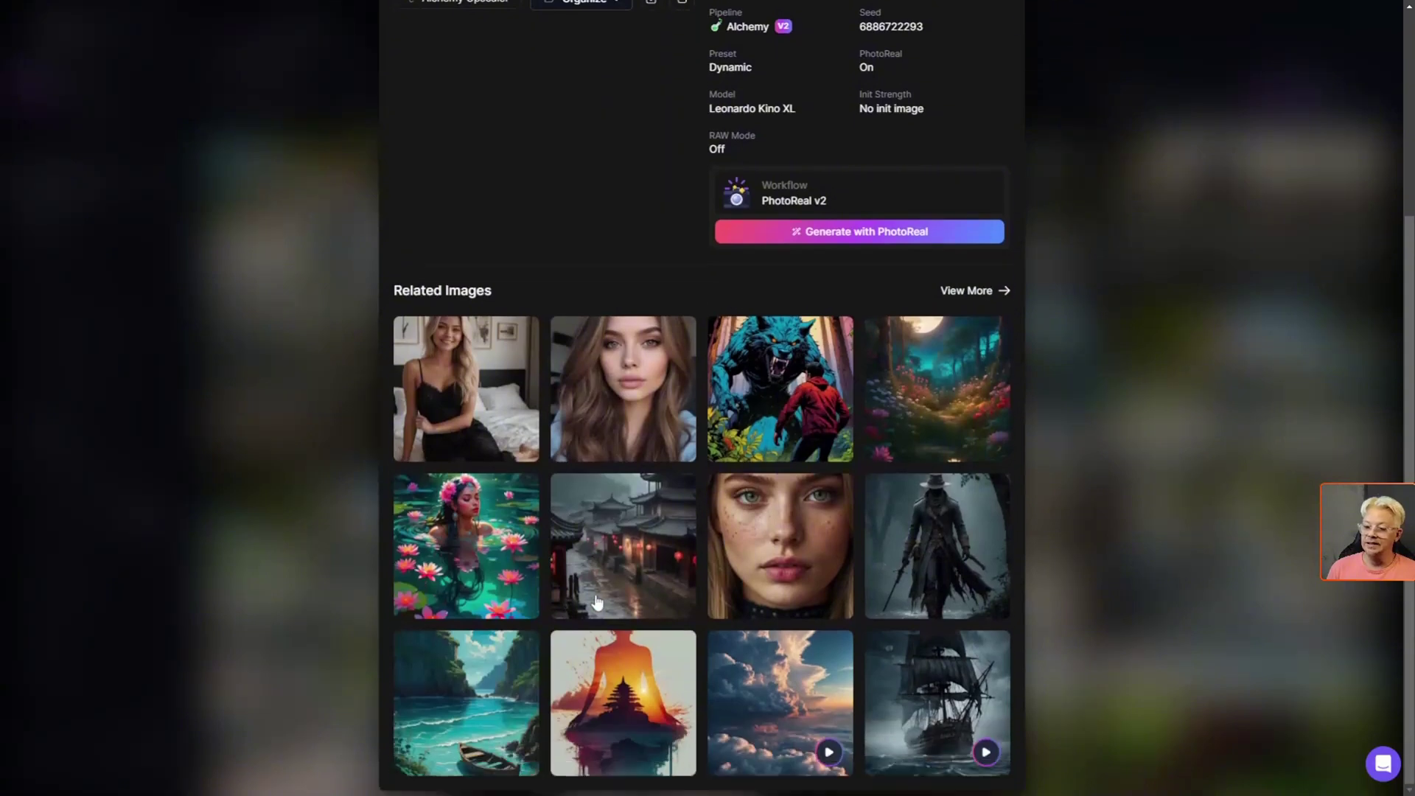
pyautogui.scroll(4, 640, 651)
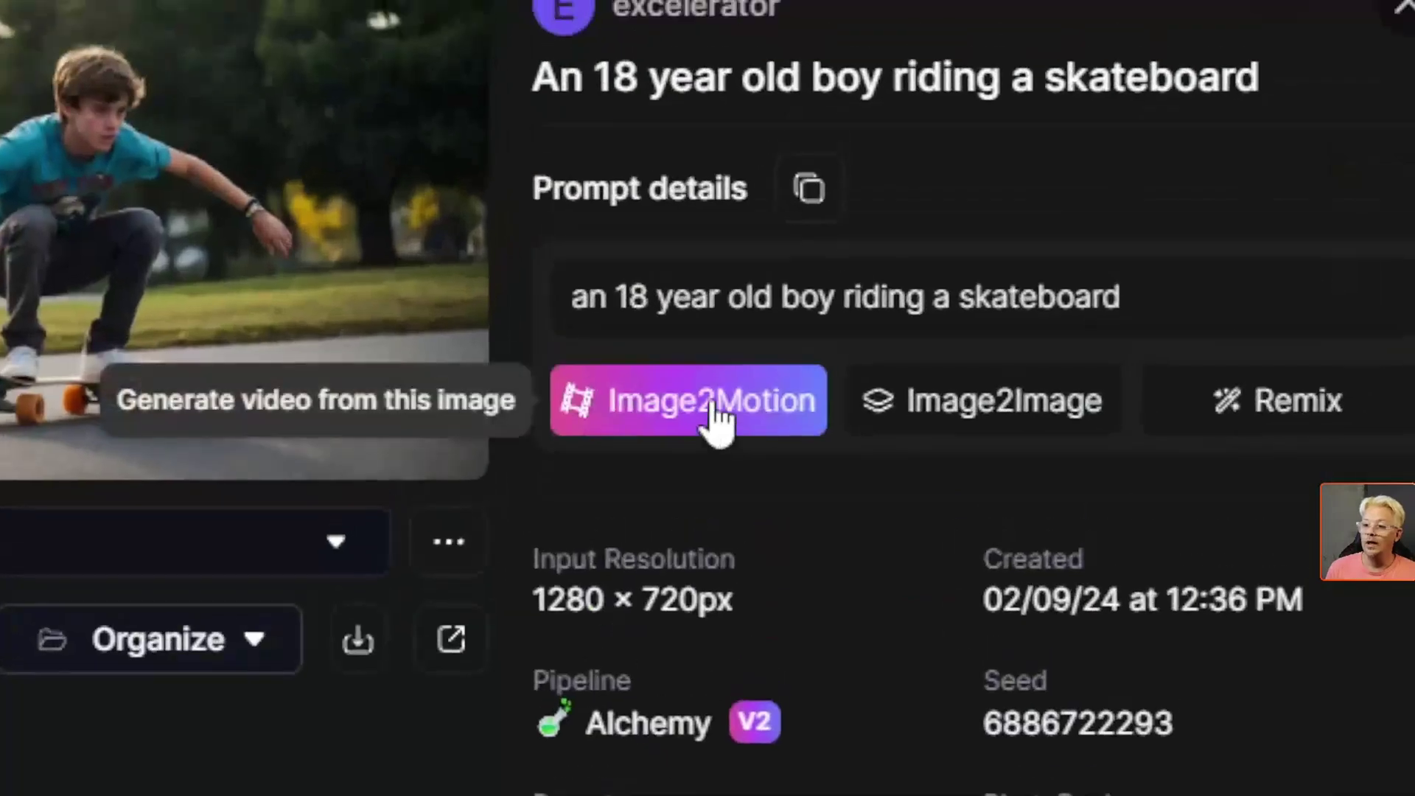
pyautogui.click(766, 205)
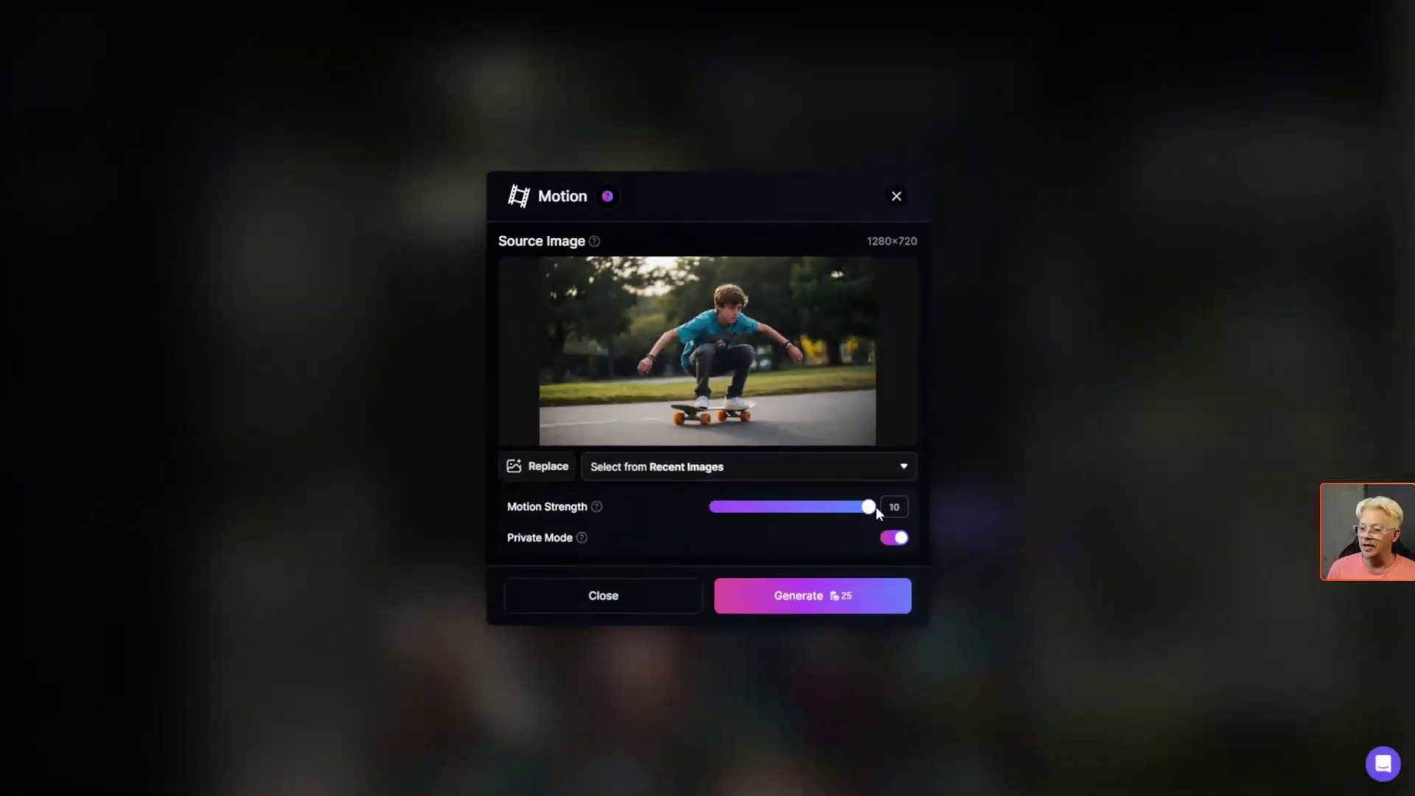
pyautogui.click(798, 594)
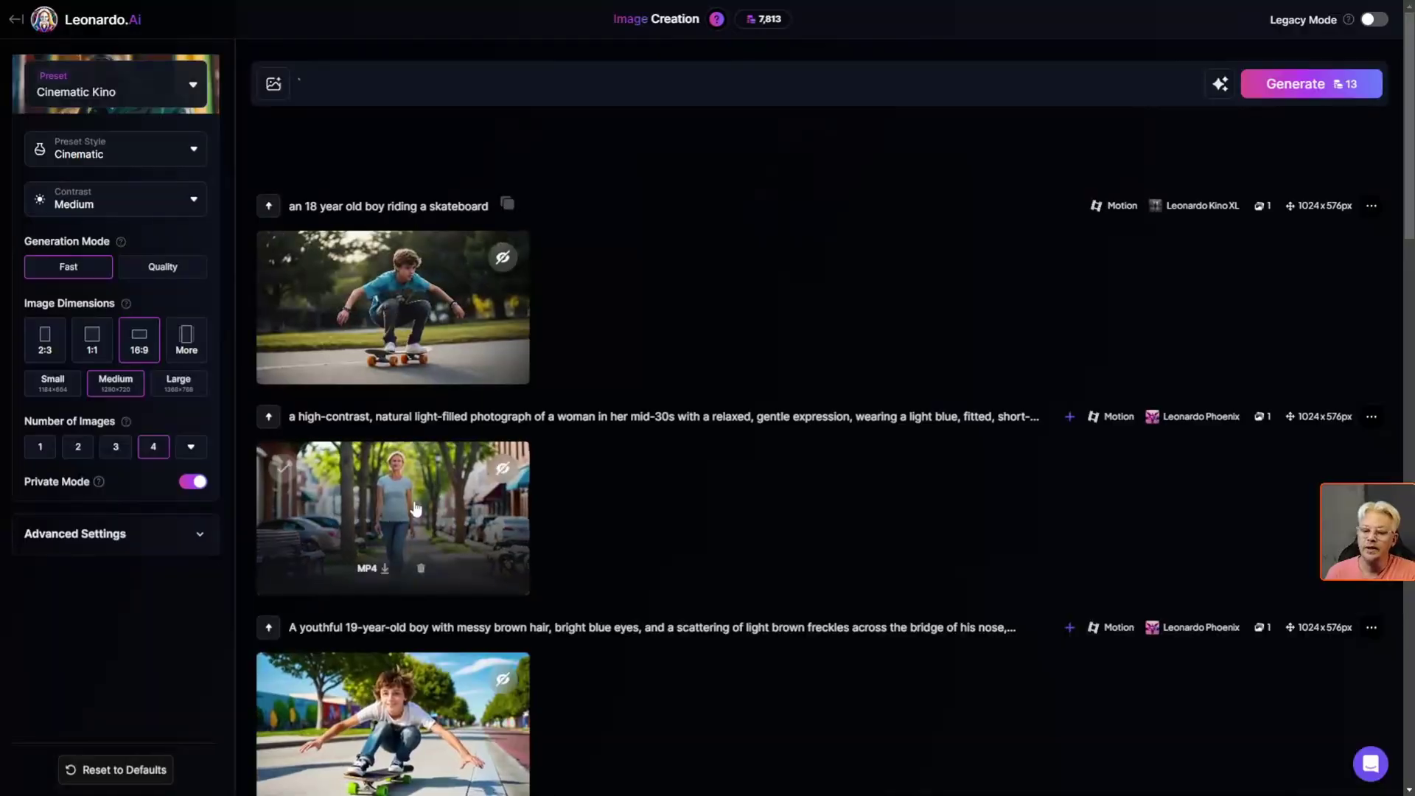
# - Play the finished walking-woman motion clip and leave its full-screen view
pyautogui.click(416, 519)
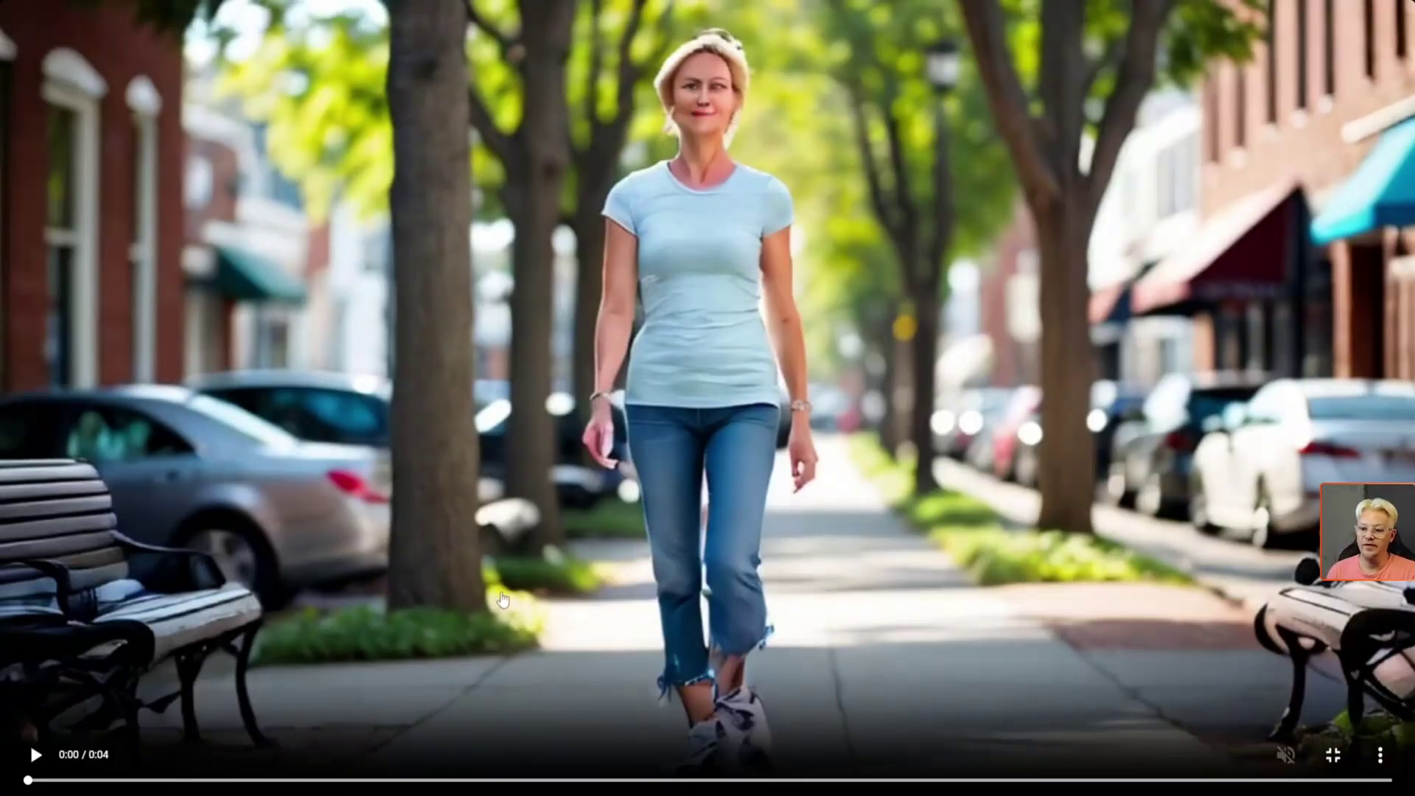
pyautogui.click(35, 754)
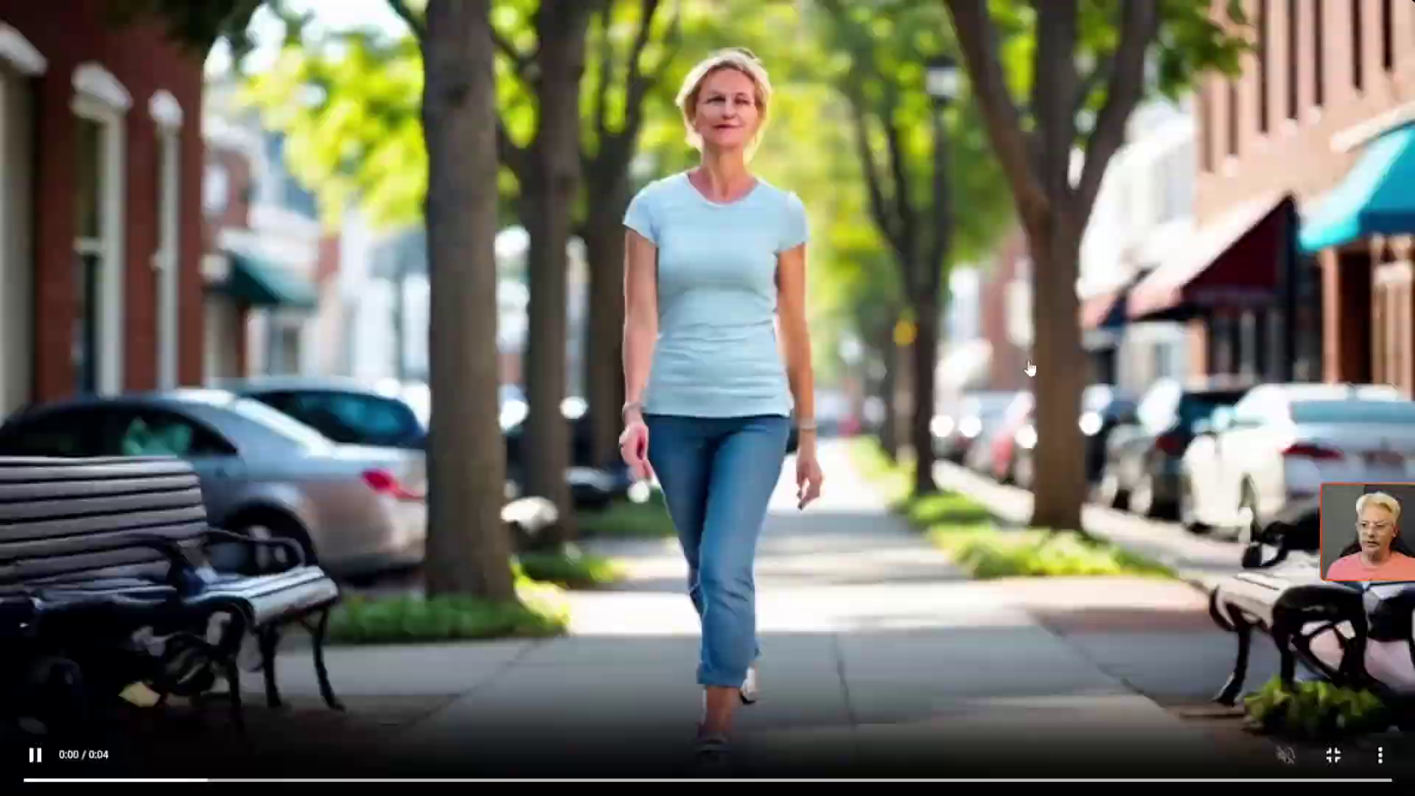
pyautogui.doubleClick(851, 121)
# - Close the woman's player, then play the 4-second skateboarder clip full screen and exit it
pyautogui.press('Escape')
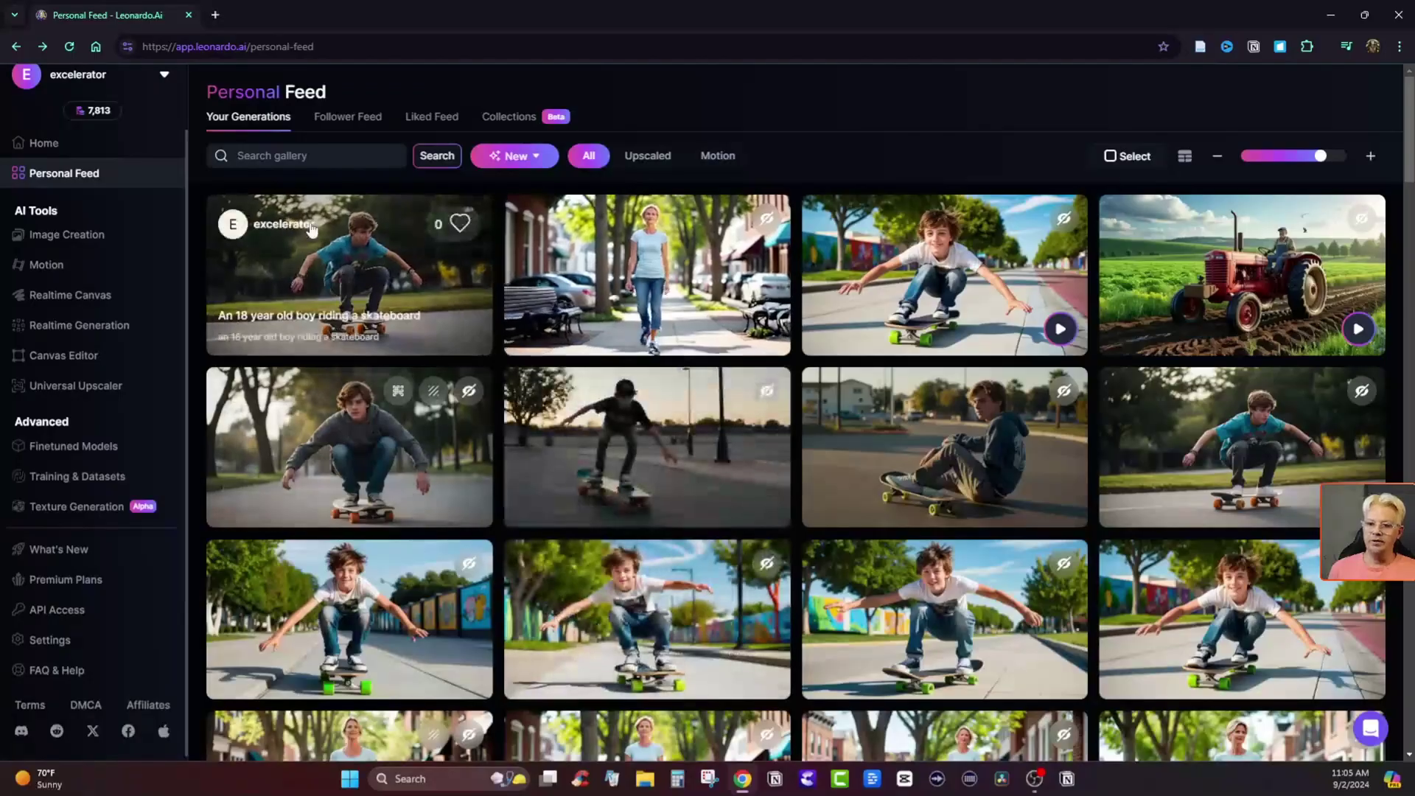
pyautogui.click(369, 253)
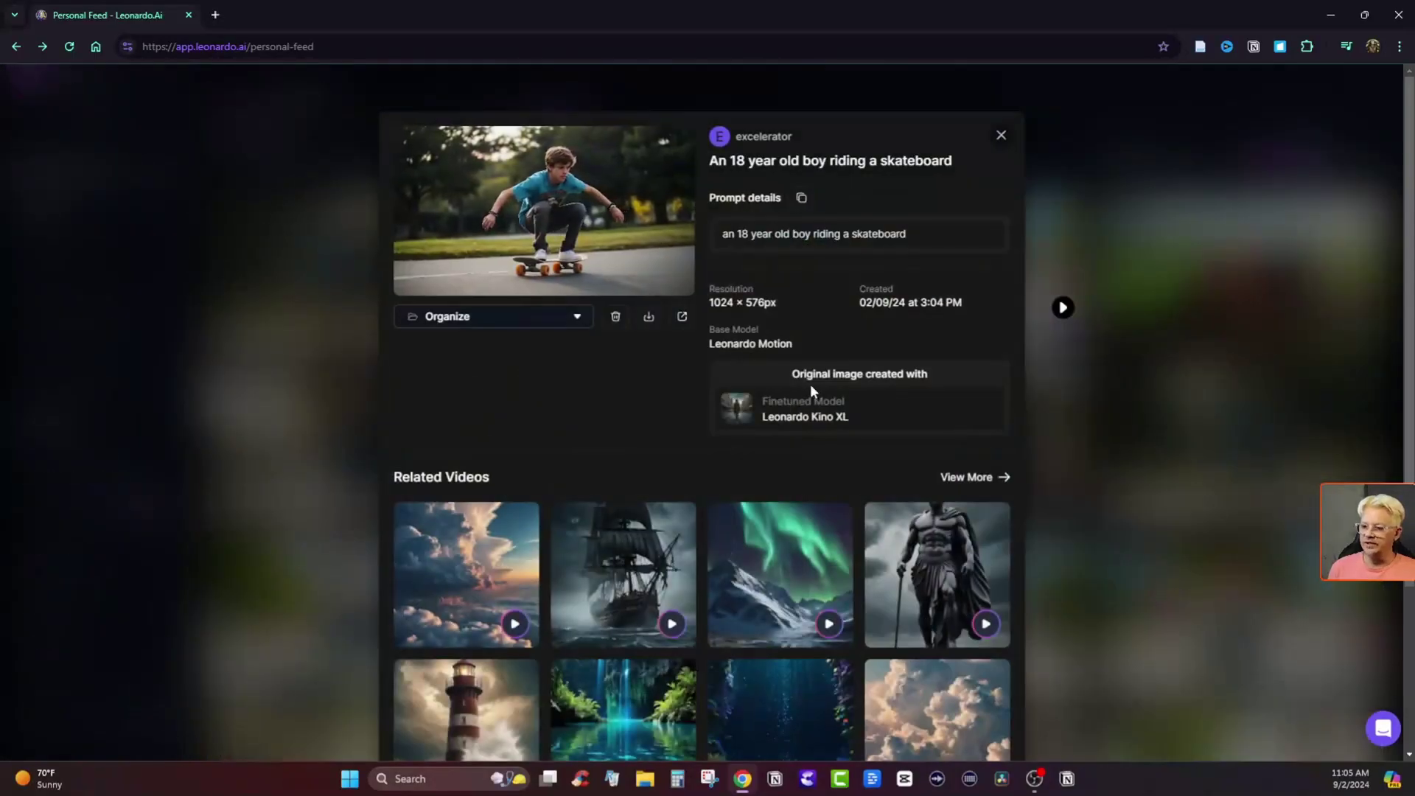
pyautogui.click(589, 214)
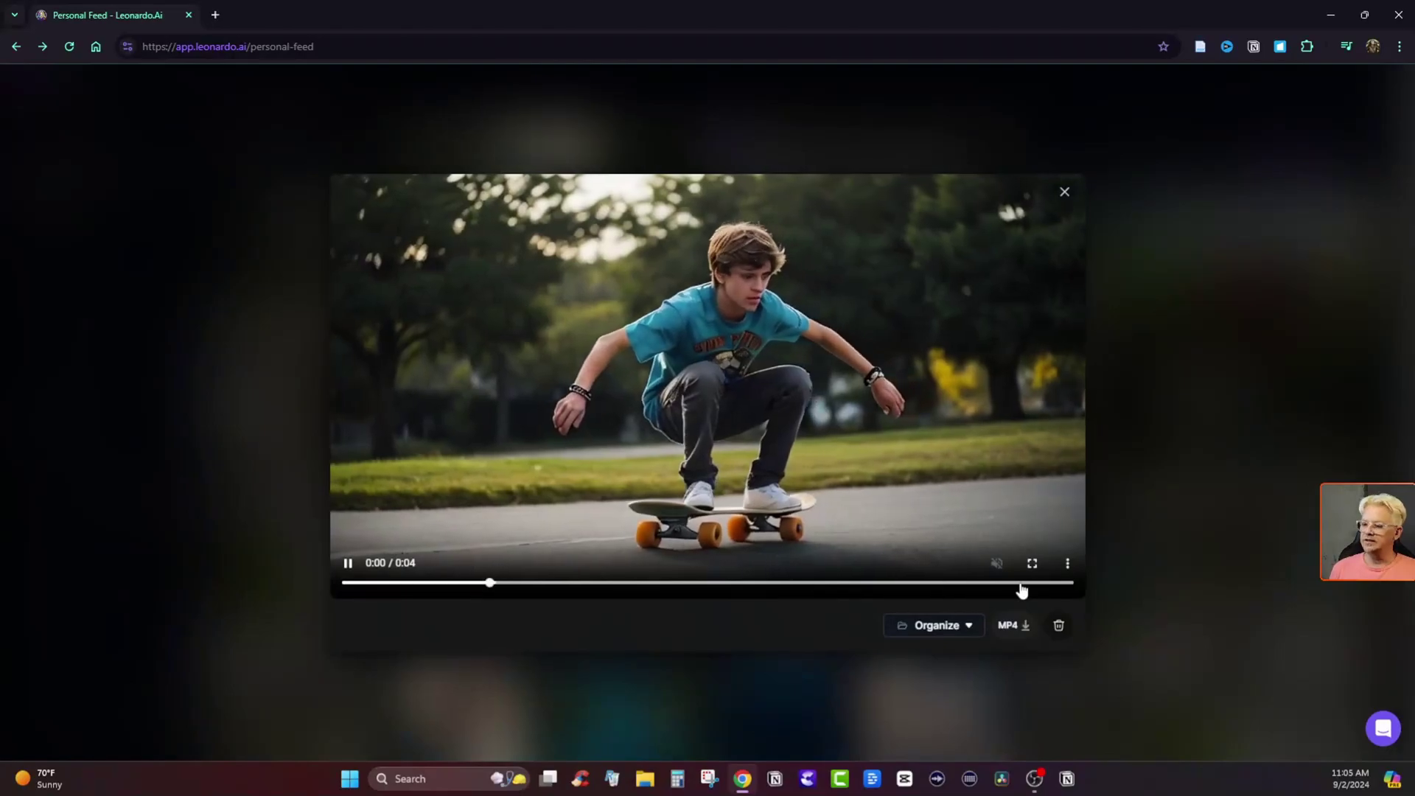
pyautogui.click(1032, 563)
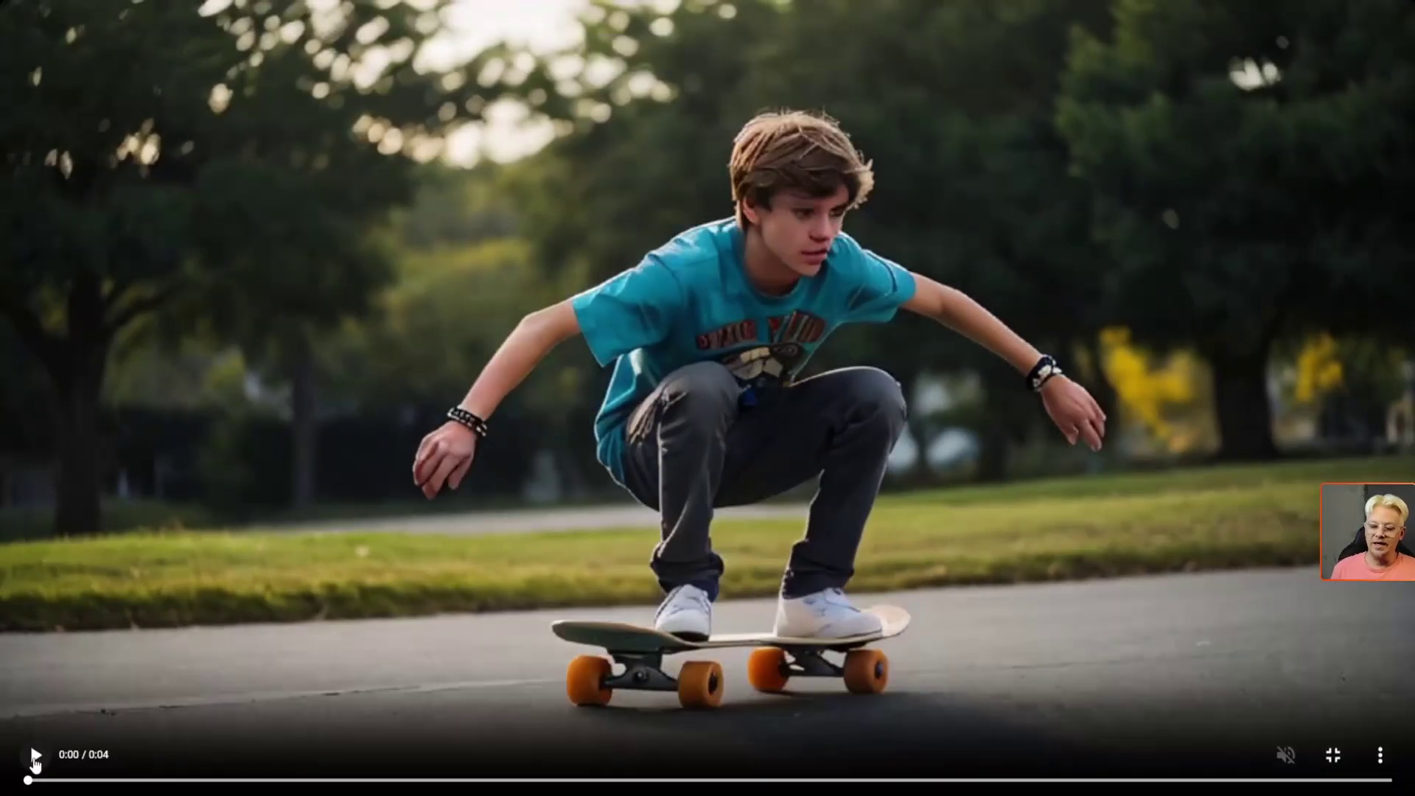
pyautogui.click(35, 759)
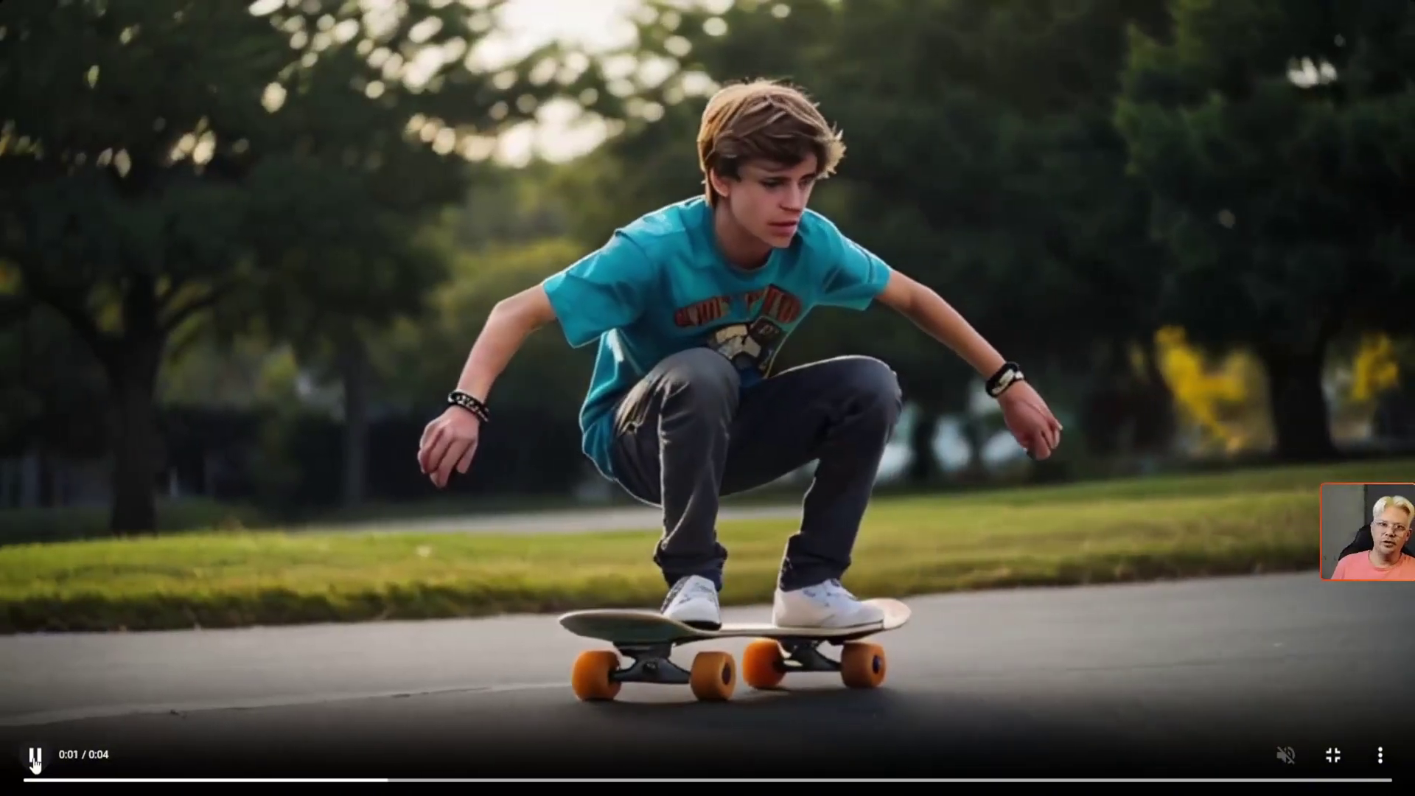
pyautogui.press('Escape')
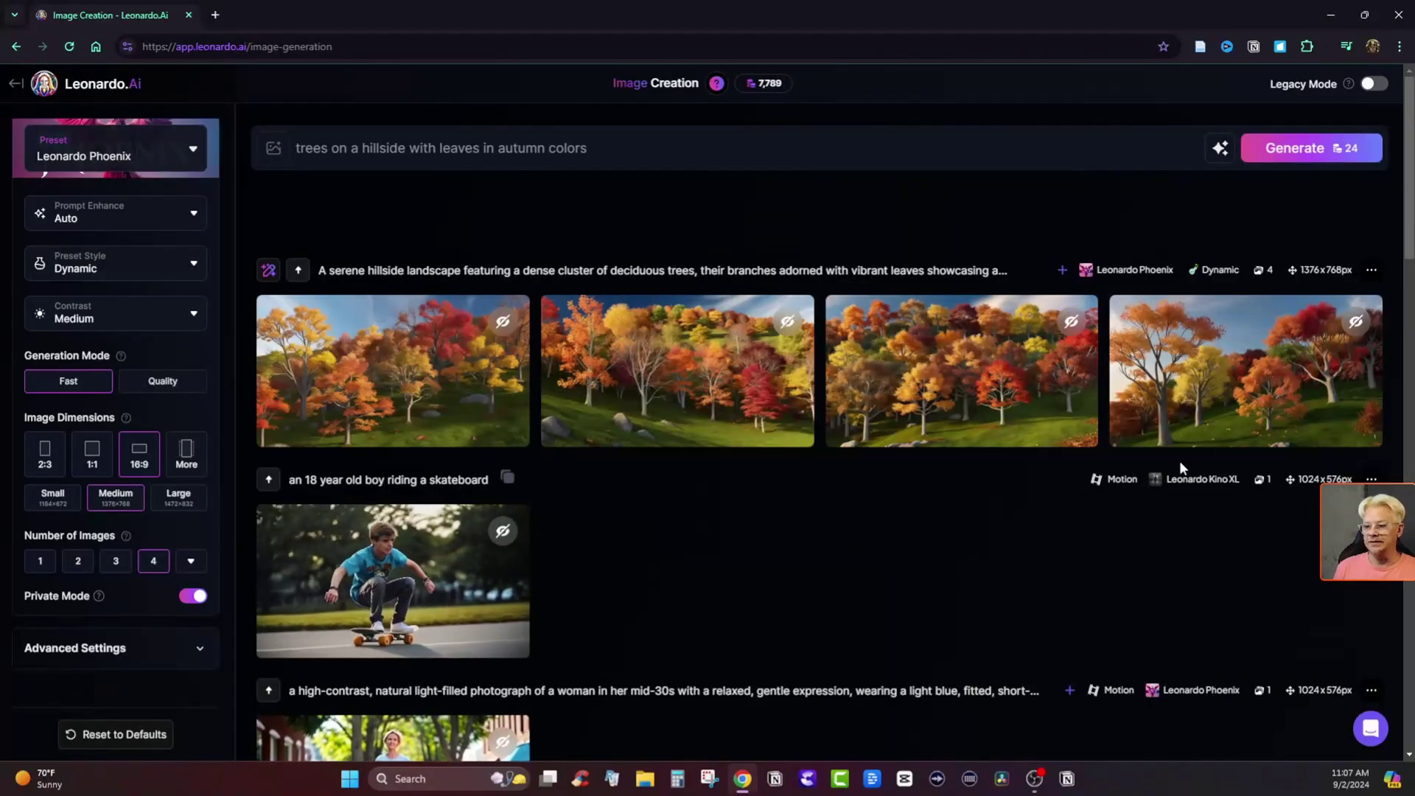
# - Generate a strength-5 Motion video from the 1376×768 autumn hillside trees image and dismiss the generating notice
pyautogui.moveTo(1177, 442)
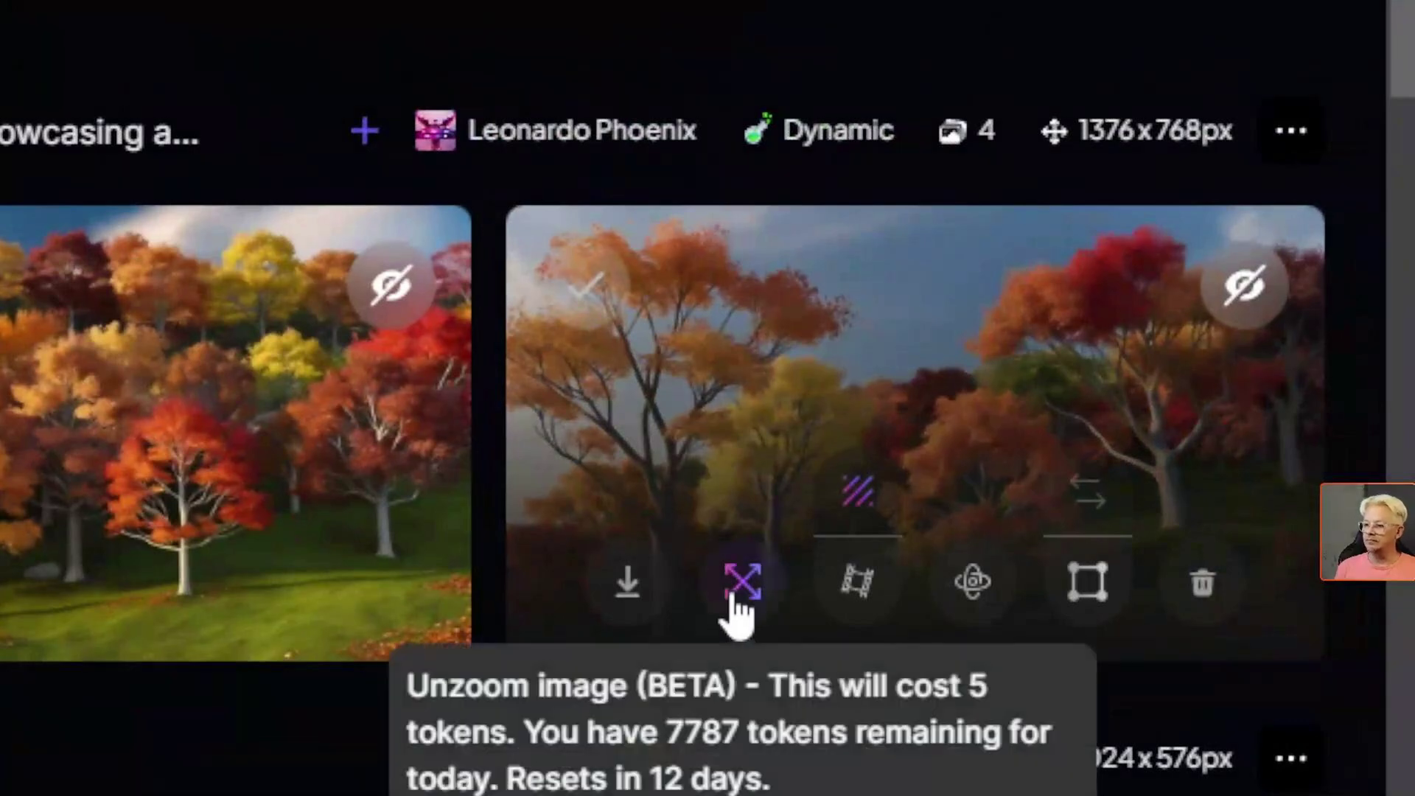
pyautogui.click(857, 589)
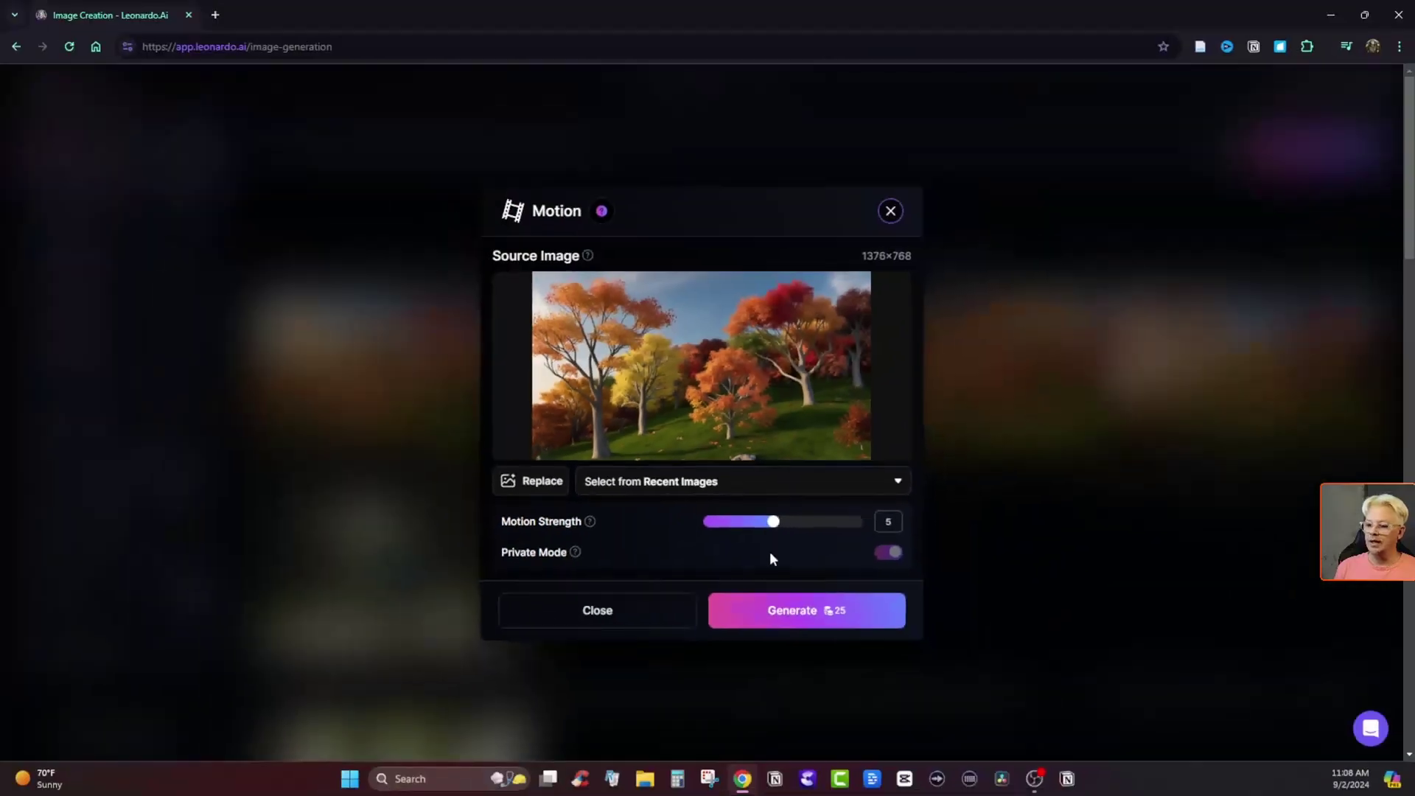
pyautogui.click(793, 610)
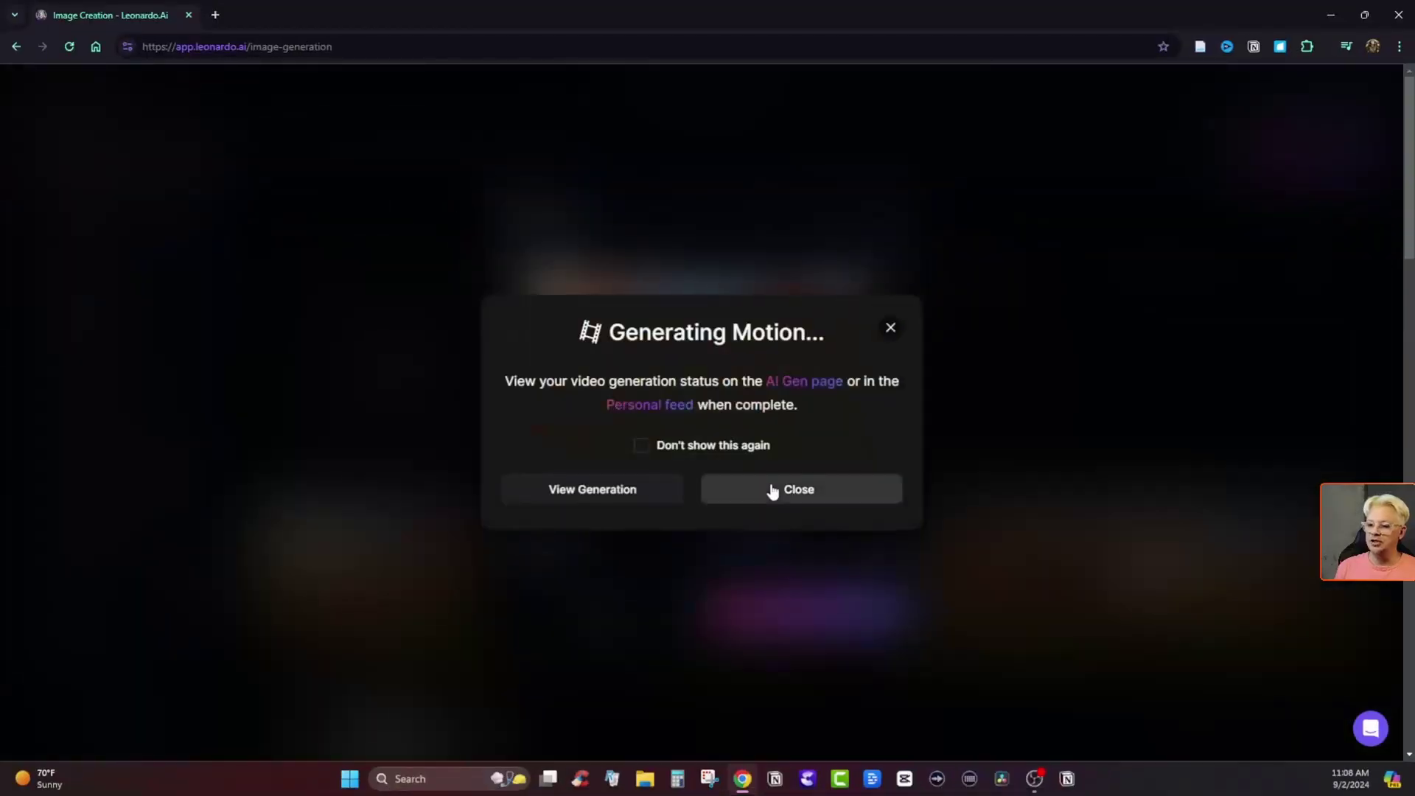
pyautogui.click(771, 490)
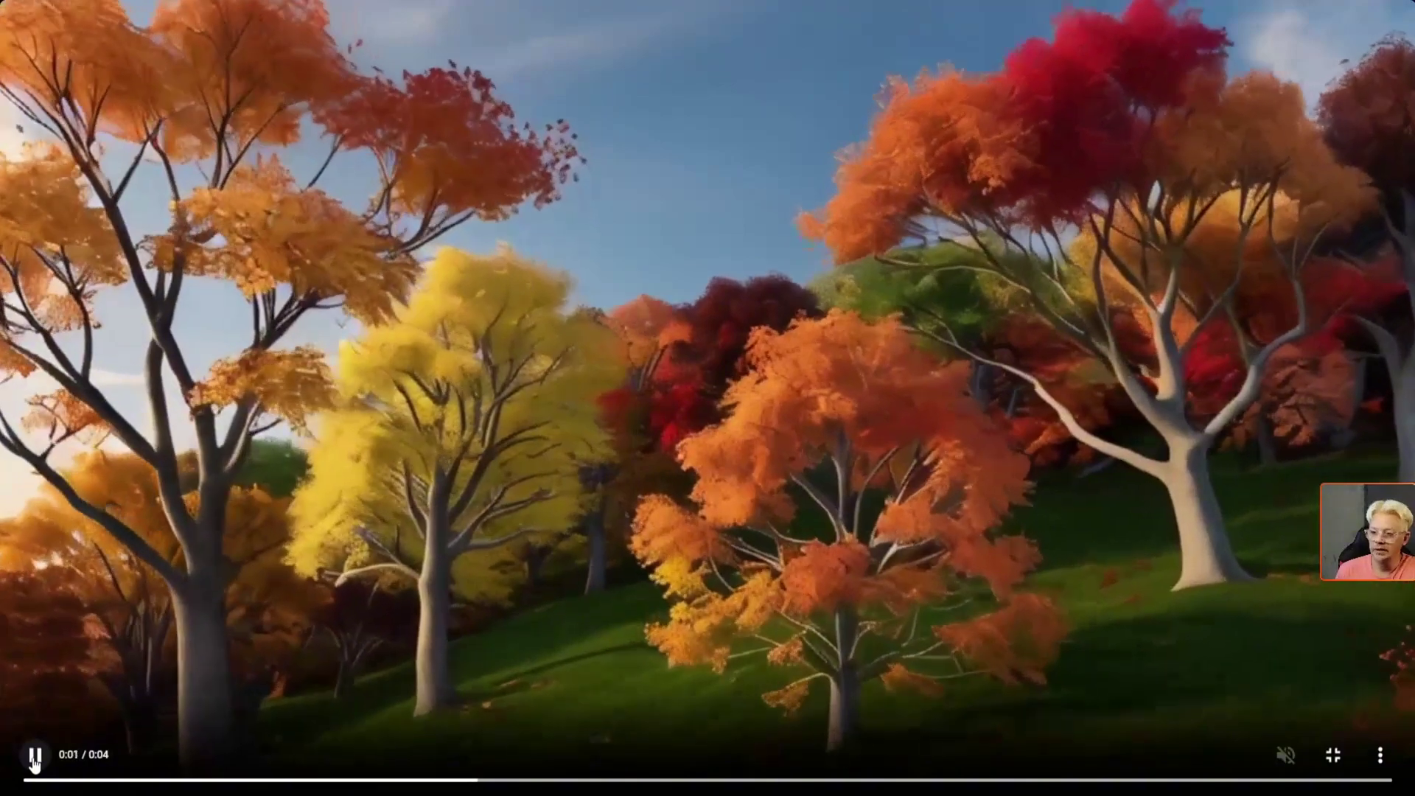